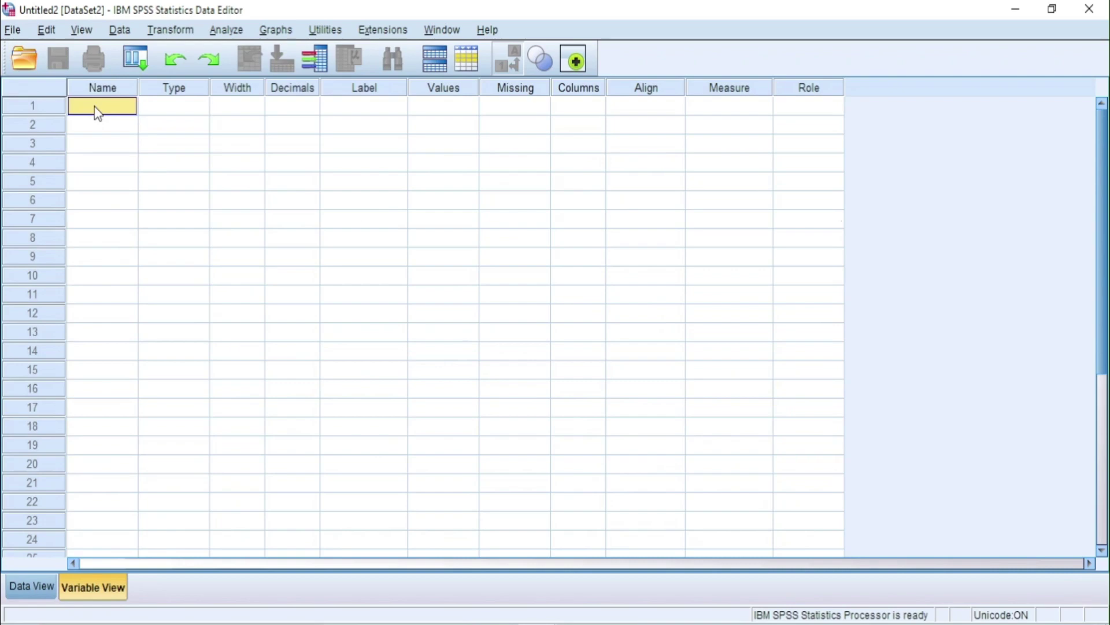
Create the ID variable as Numeric with 0 decimals, label 'Sr No.', and Nominal measure.
type("ID")
left_click(202, 110)
left_click(204, 108)
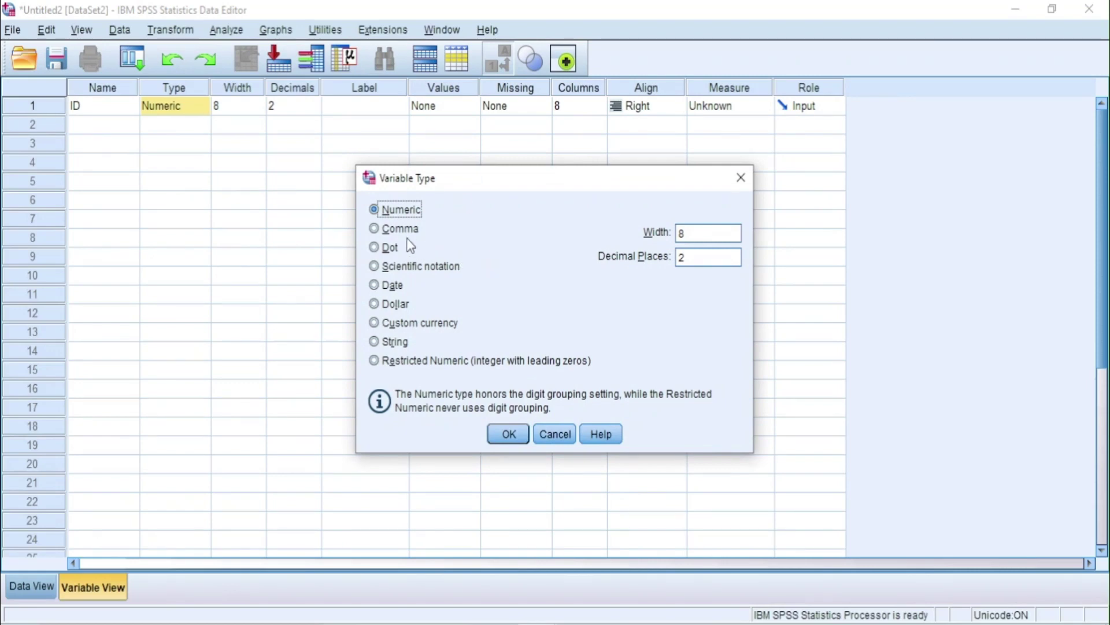
left_click(508, 434)
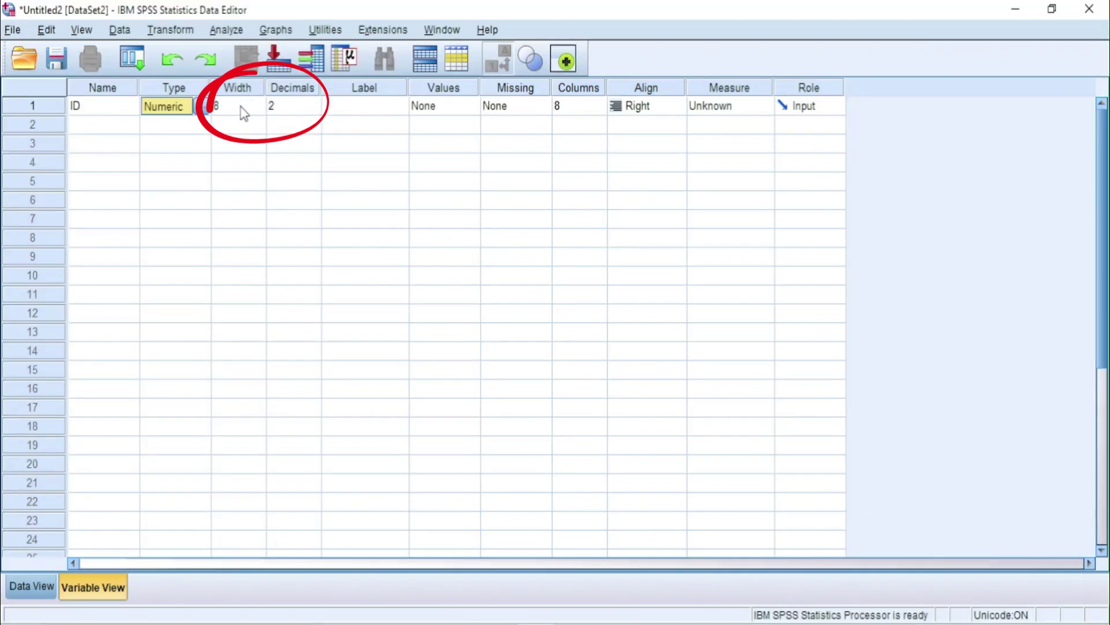
left_click(311, 106)
left_click(312, 105)
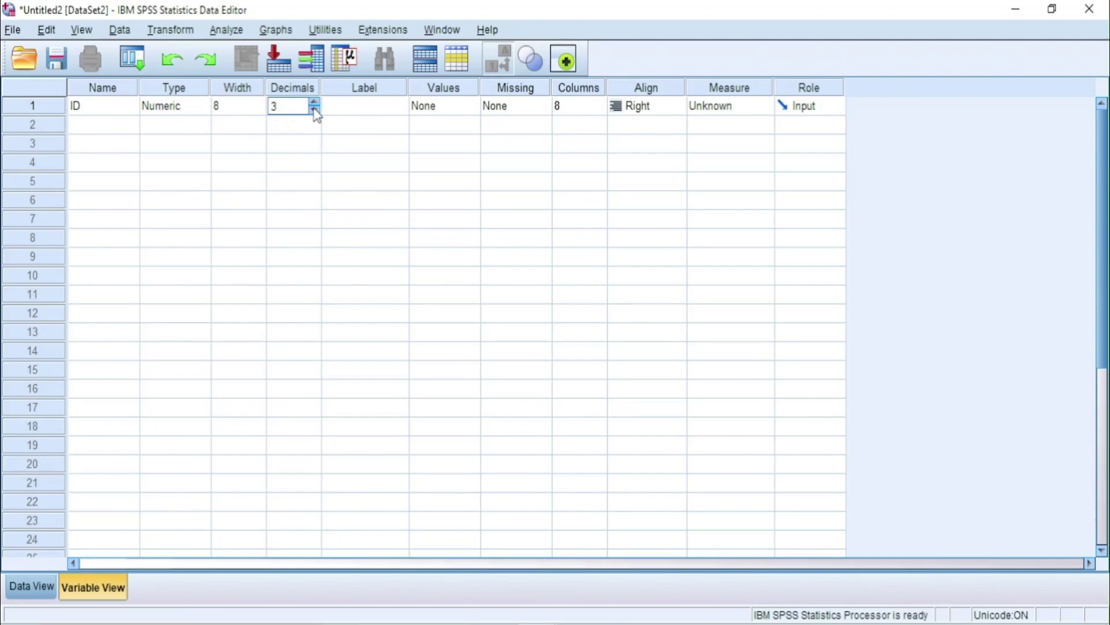
left_click(314, 110)
left_click(314, 110)
left_click(315, 110)
left_click(374, 108)
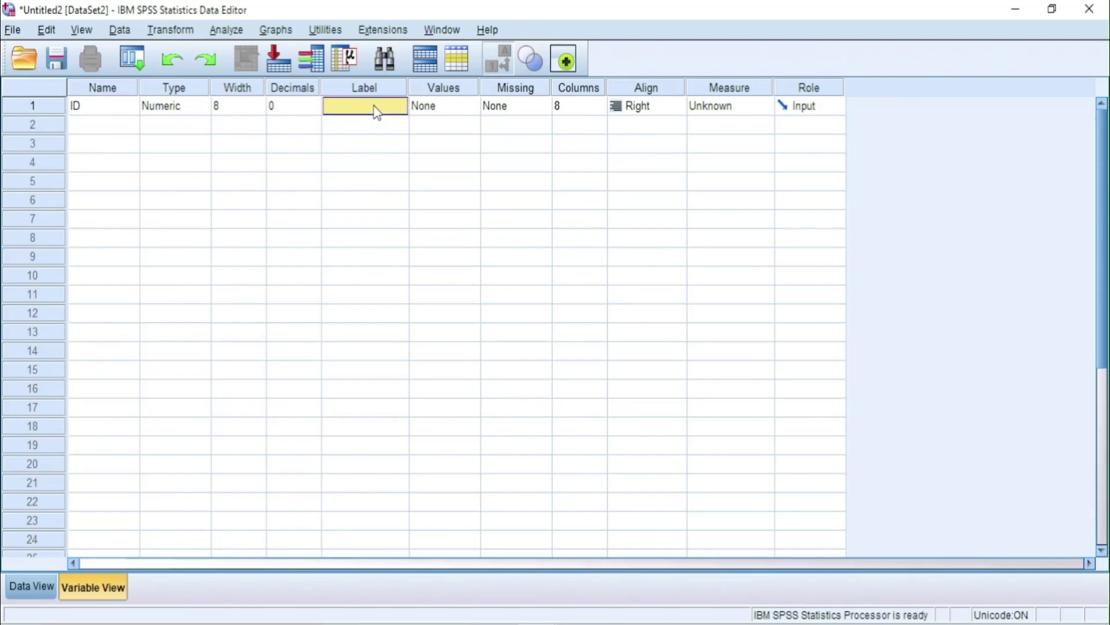
type("Sr")
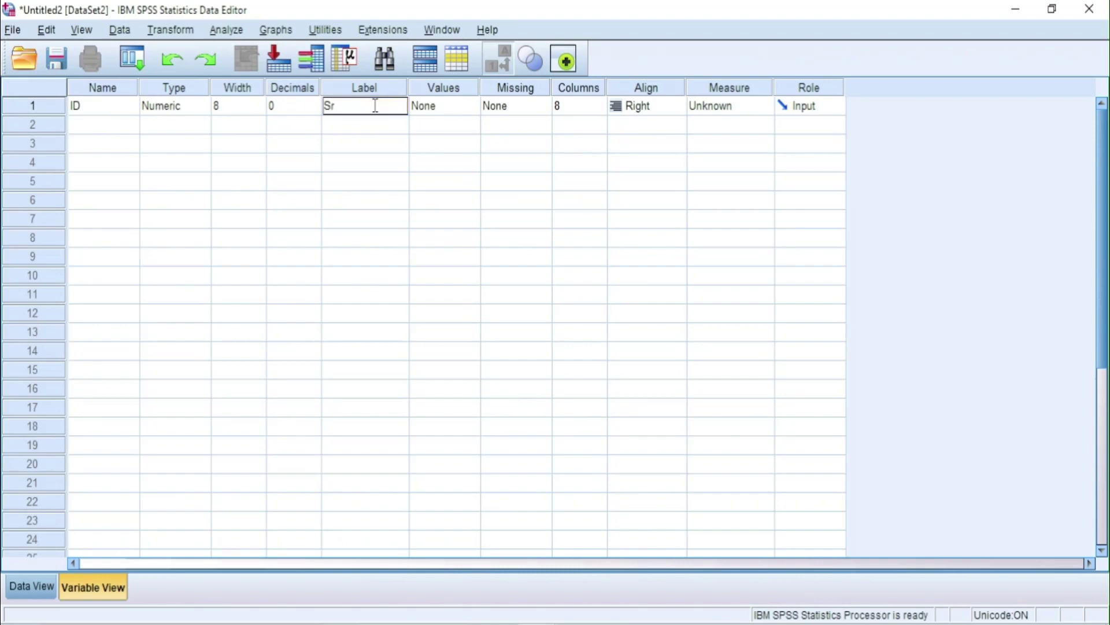
type(" No")
left_click(766, 113)
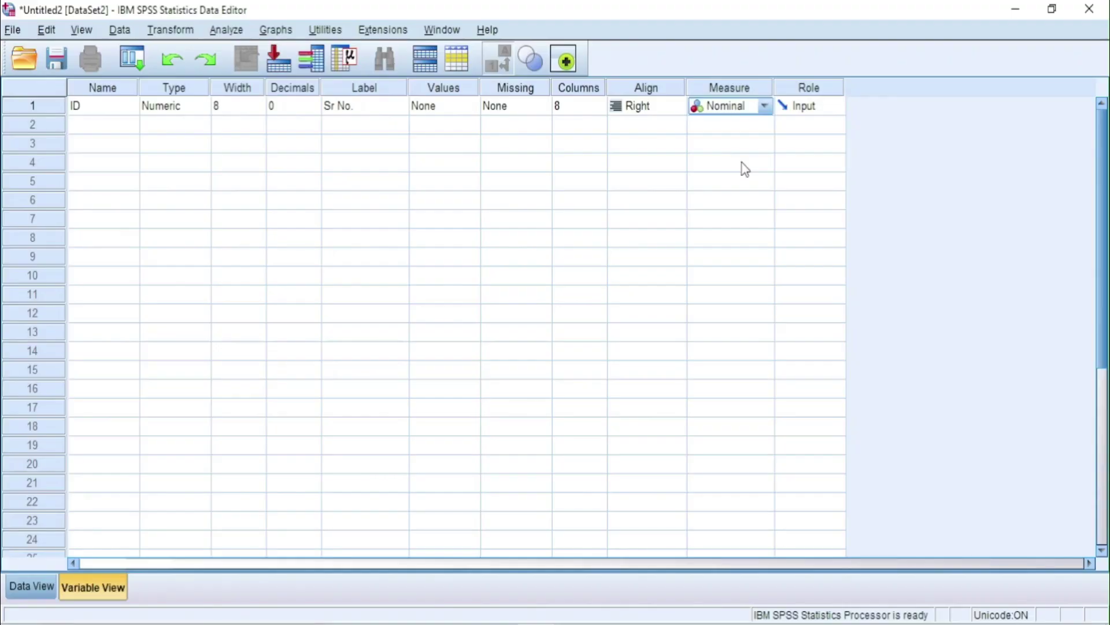
Add Month as a String variable labelled 'Month' with Nominal measure.
left_click(82, 125)
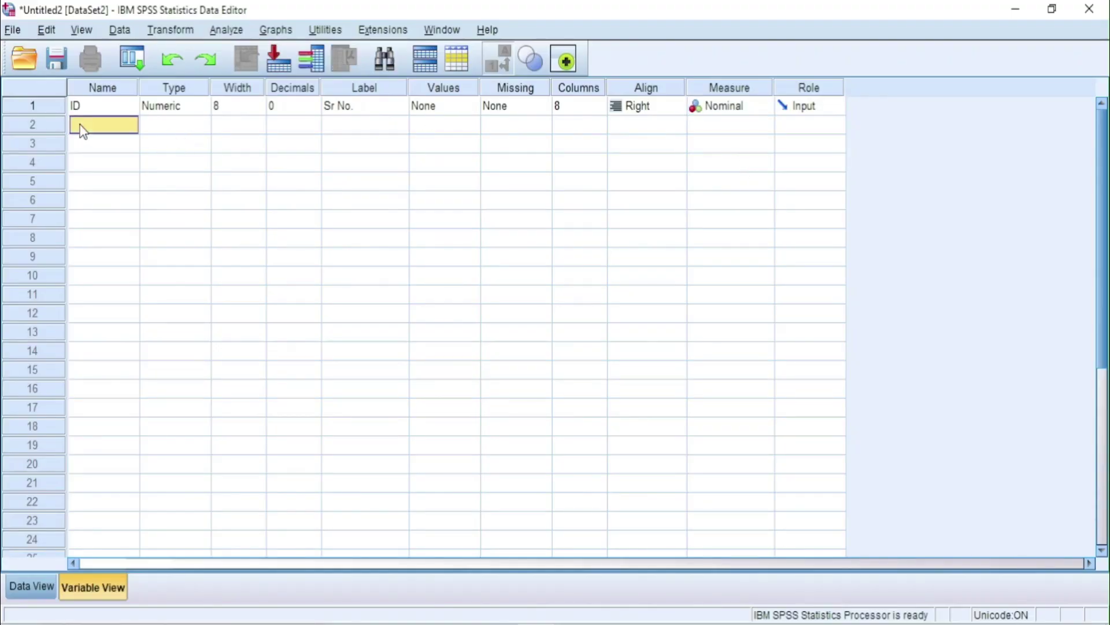
type("Month")
left_click(179, 128)
left_click(201, 126)
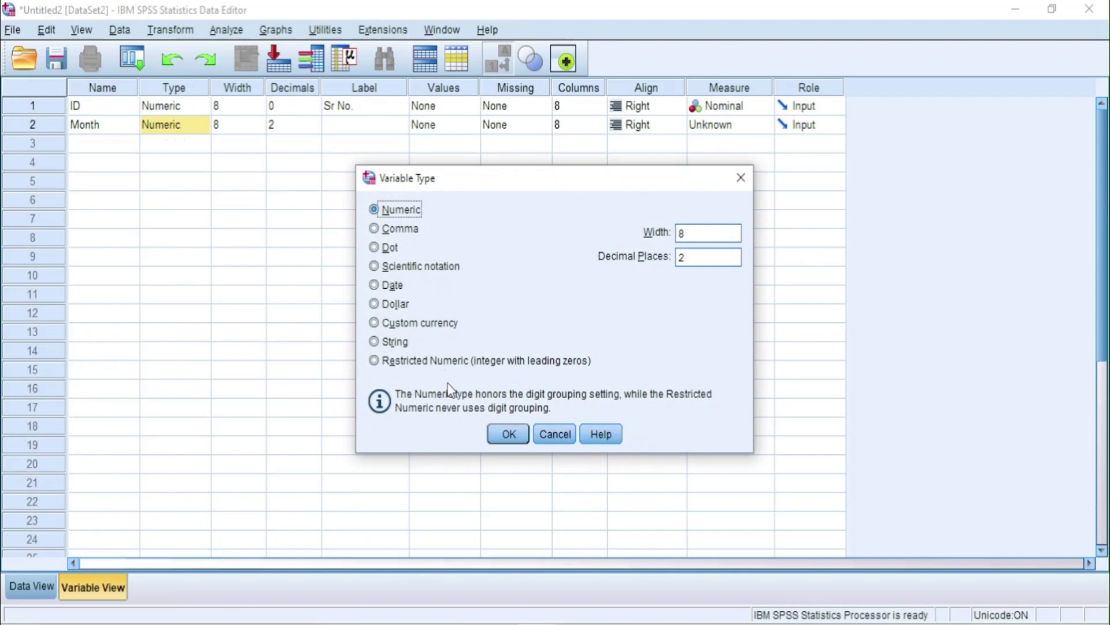
left_click(394, 343)
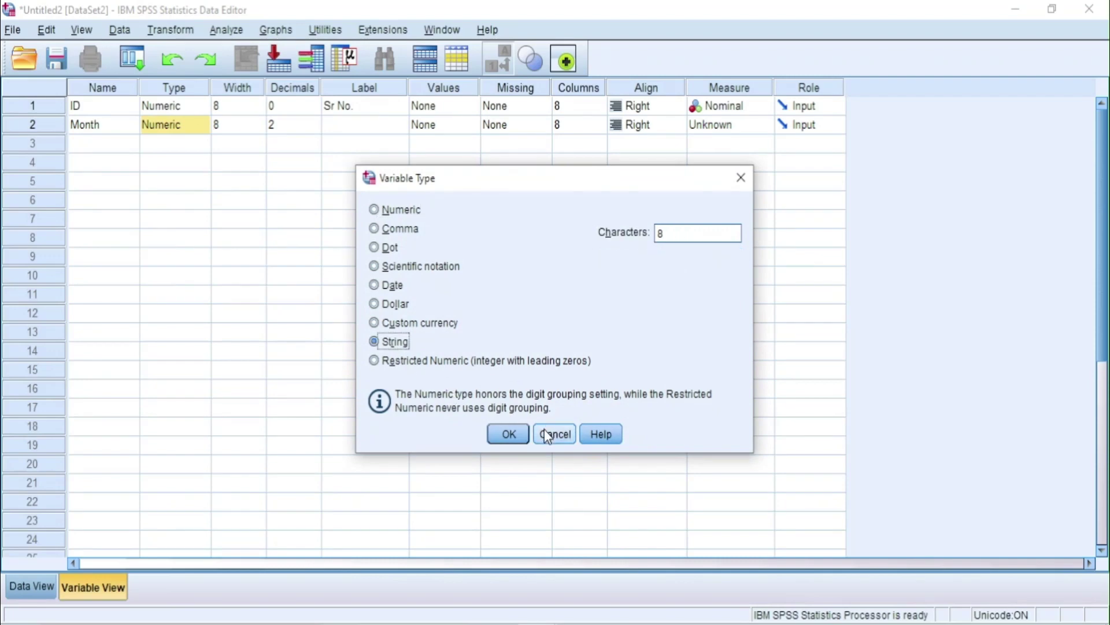
left_click(509, 435)
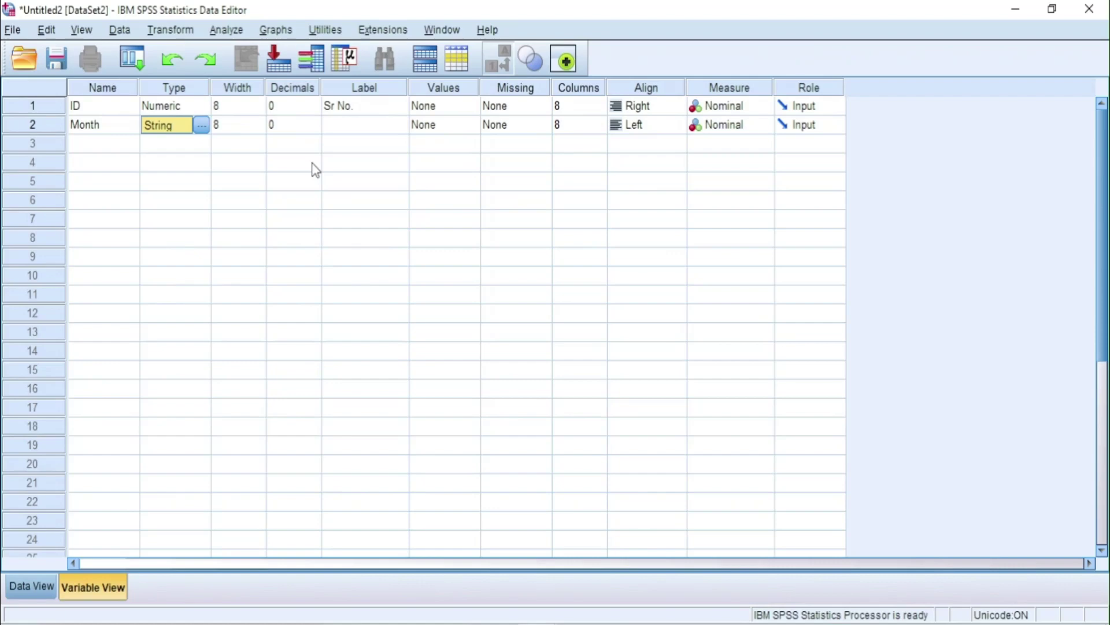
left_click(367, 126)
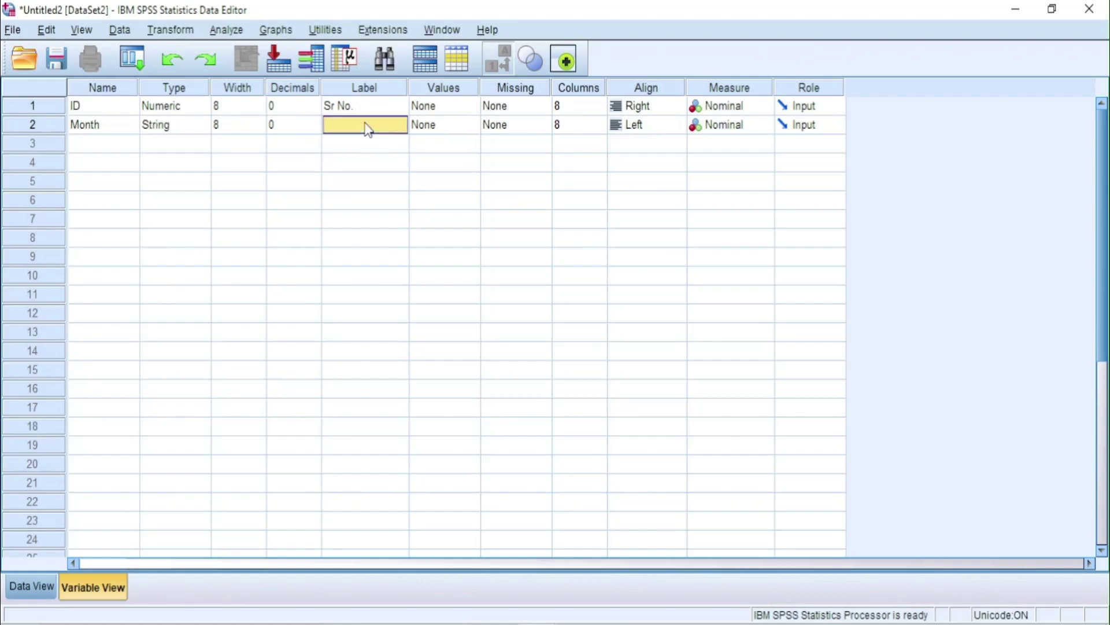
type("Month")
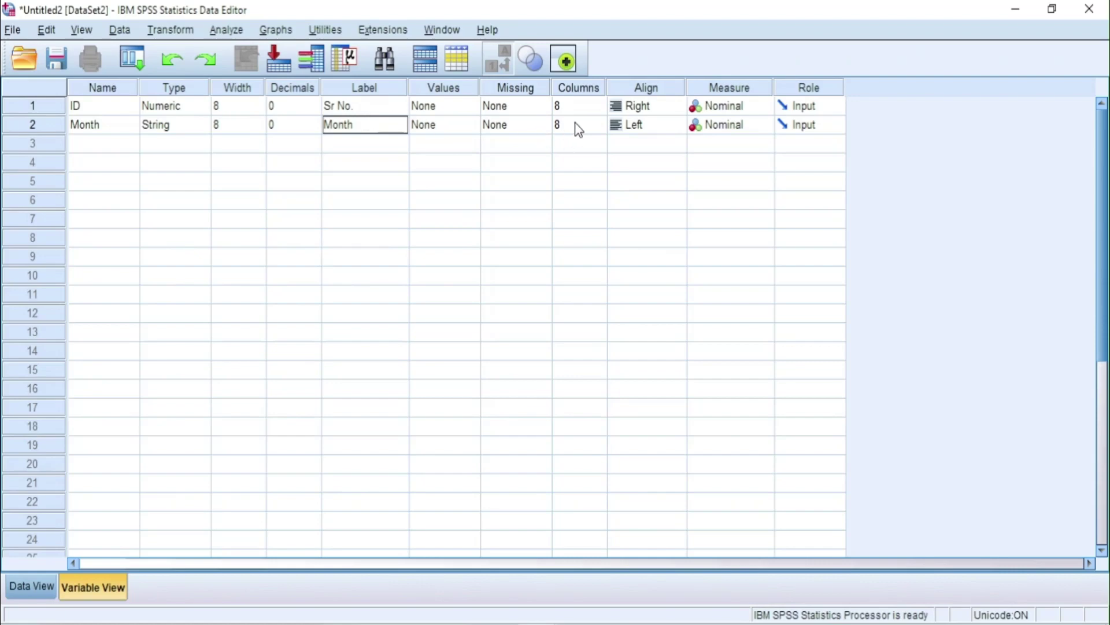
left_click(759, 129)
left_click(760, 131)
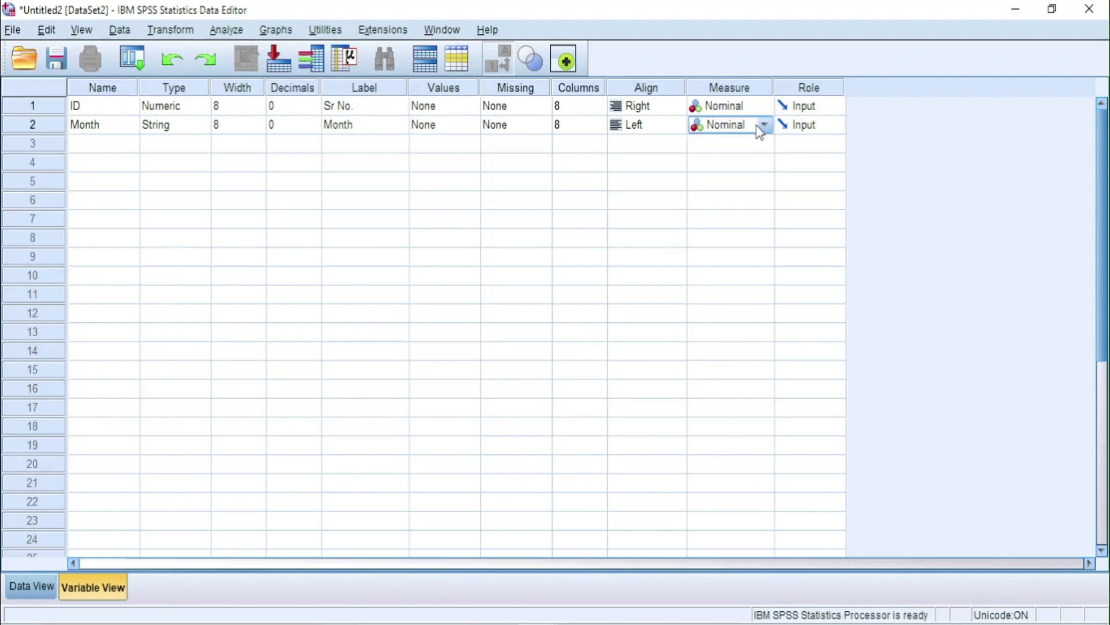
Add Rain as a numeric variable labelled 'Did it rain?' with Ordinal measure.
left_click(100, 148)
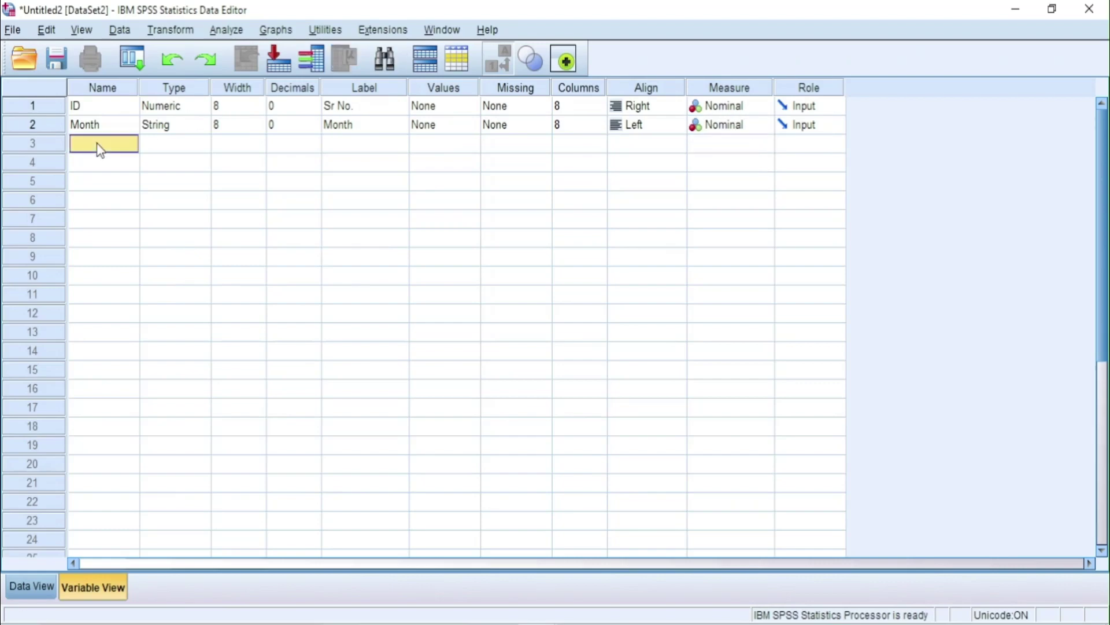
type("Min")
type("Tem")
type("a")
type("in")
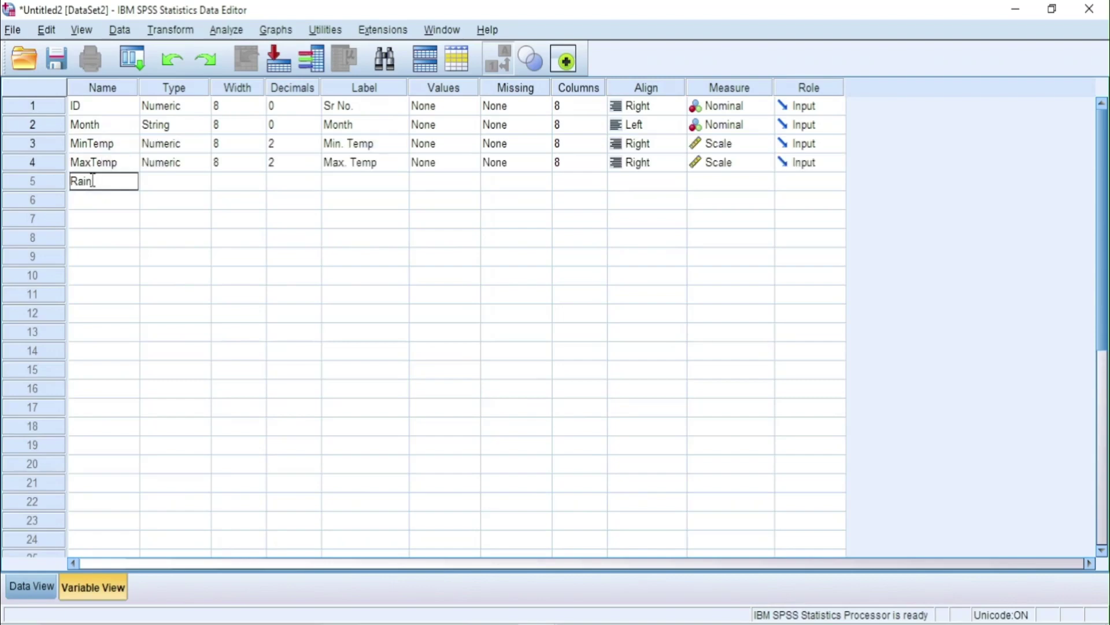
left_click(177, 188)
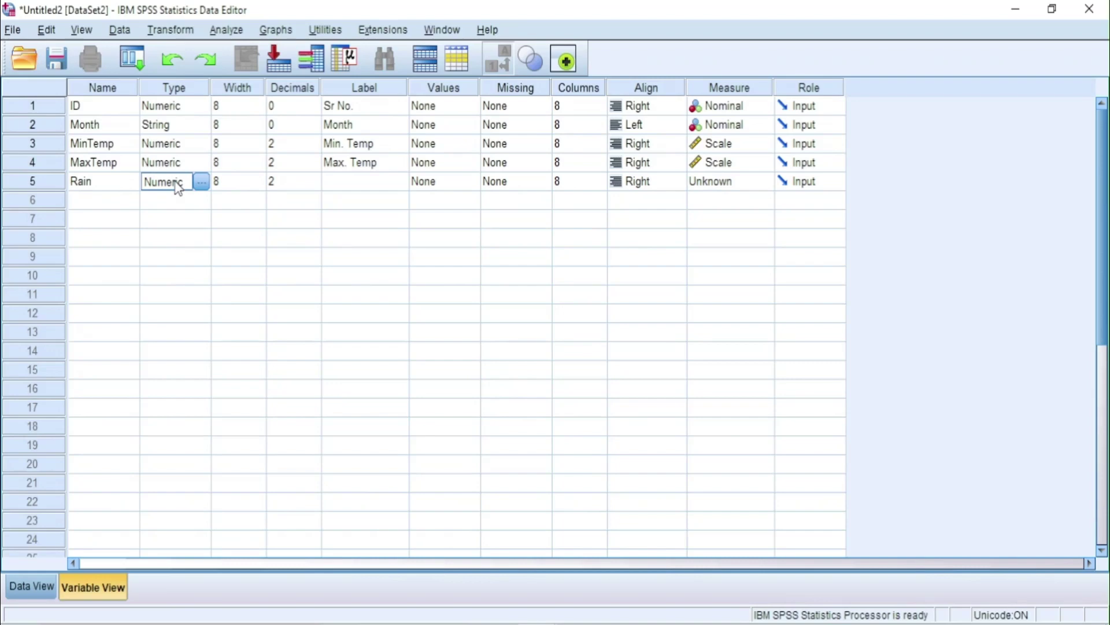
left_click(202, 183)
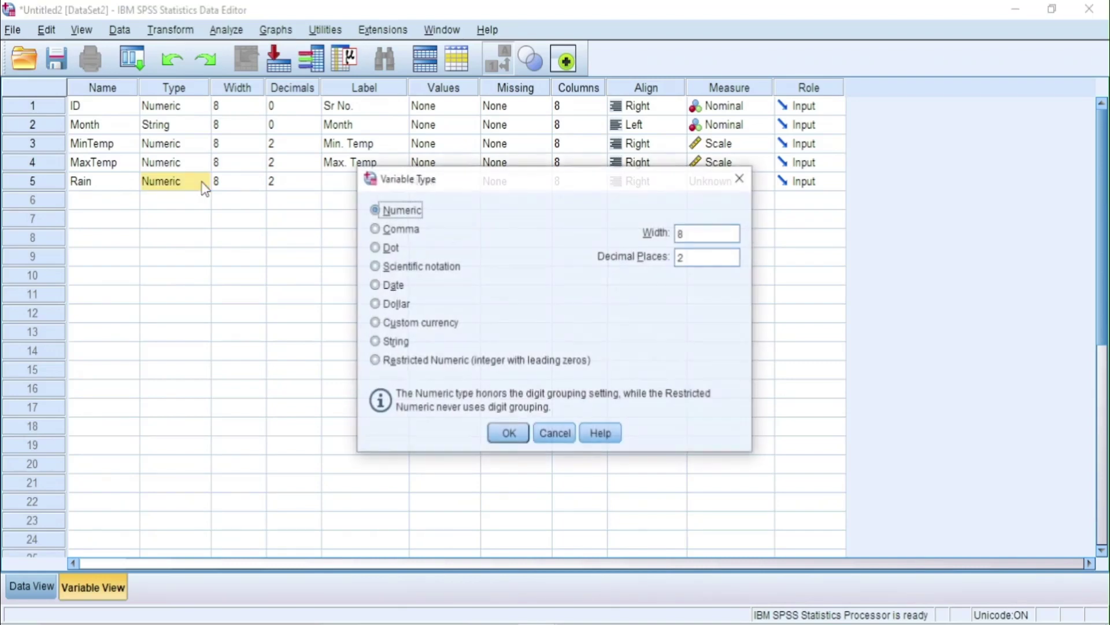
left_click(556, 436)
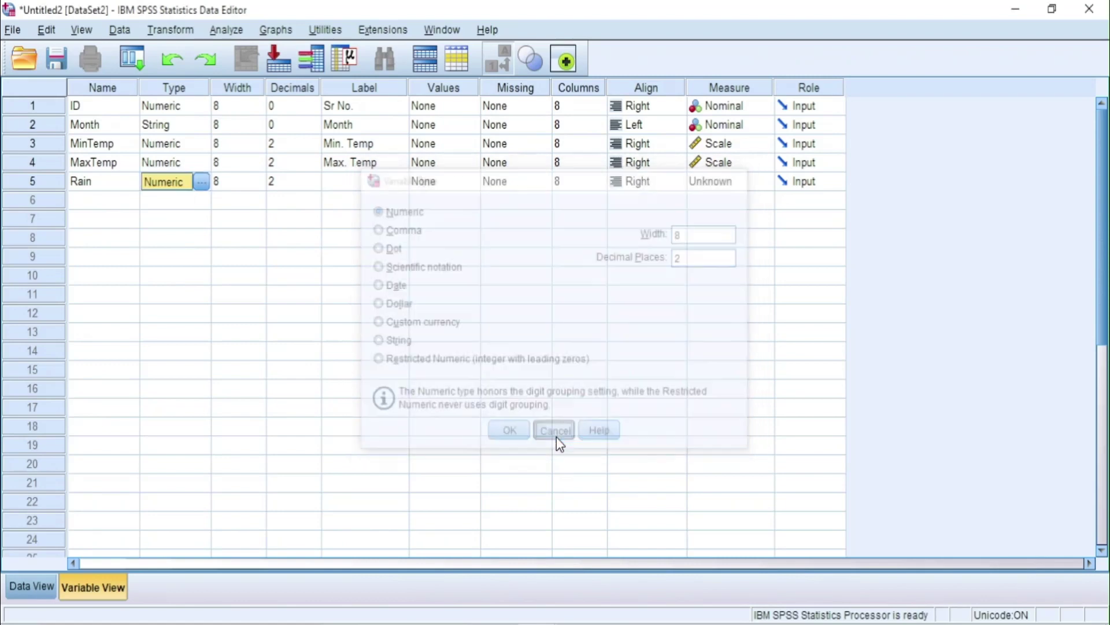
left_click(347, 184)
type("Di")
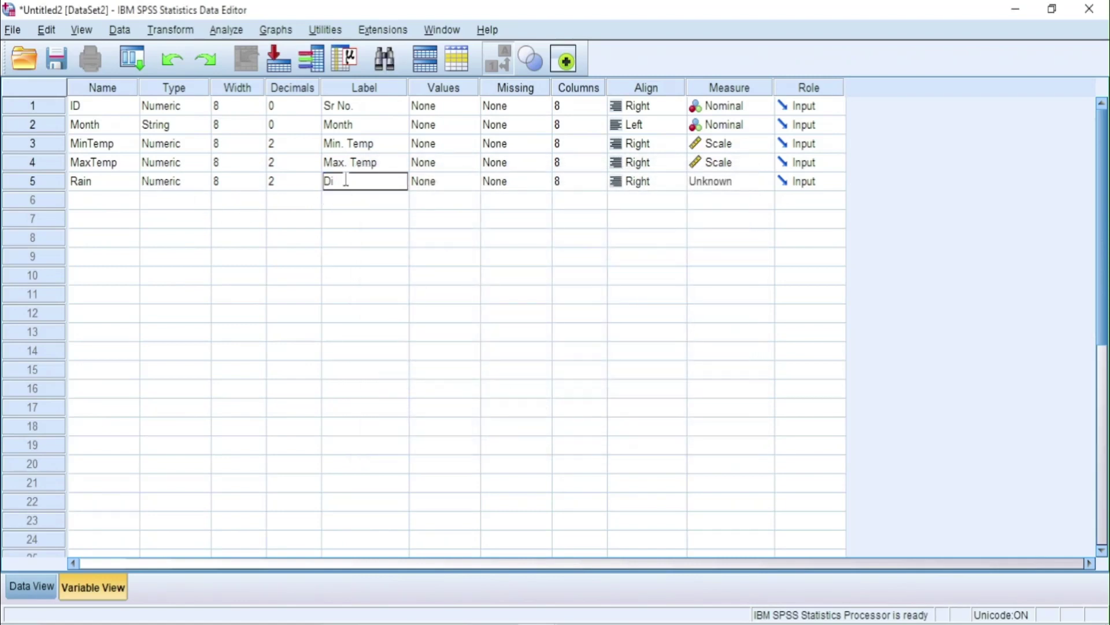
type("d it rain?")
left_click(759, 188)
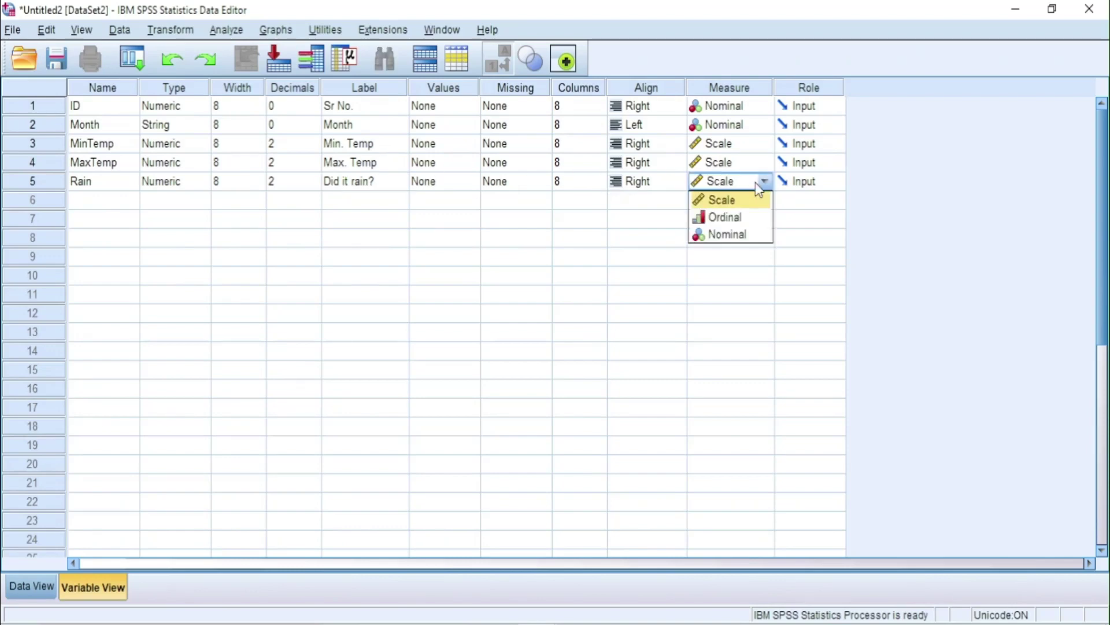
left_click(748, 218)
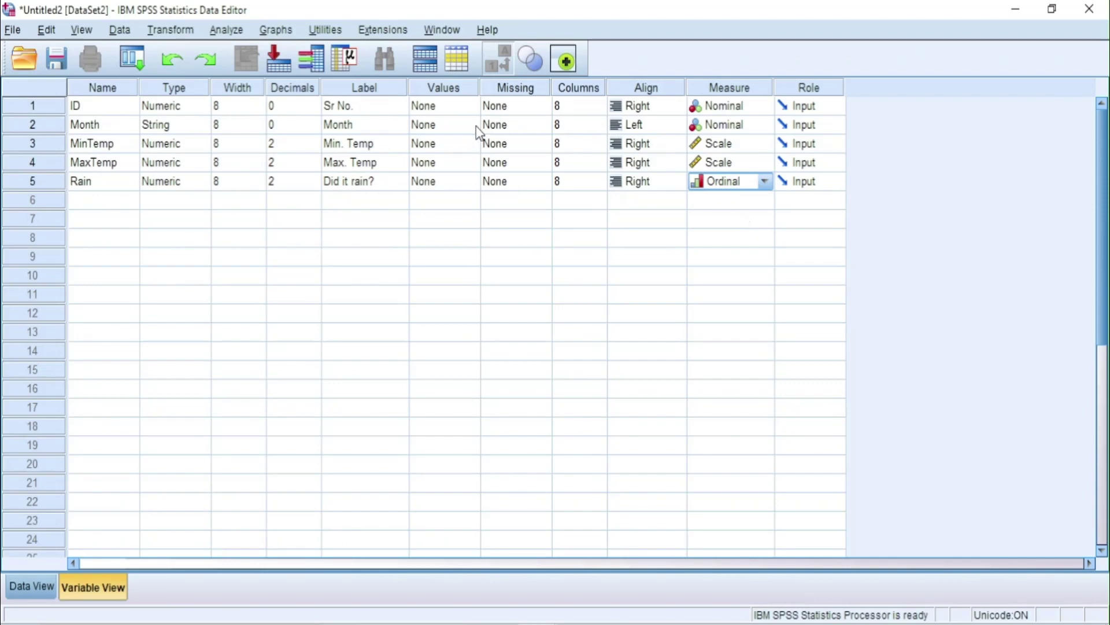
Define Rain's value labels as 0 = No and 1 = Yes.
left_click(463, 189)
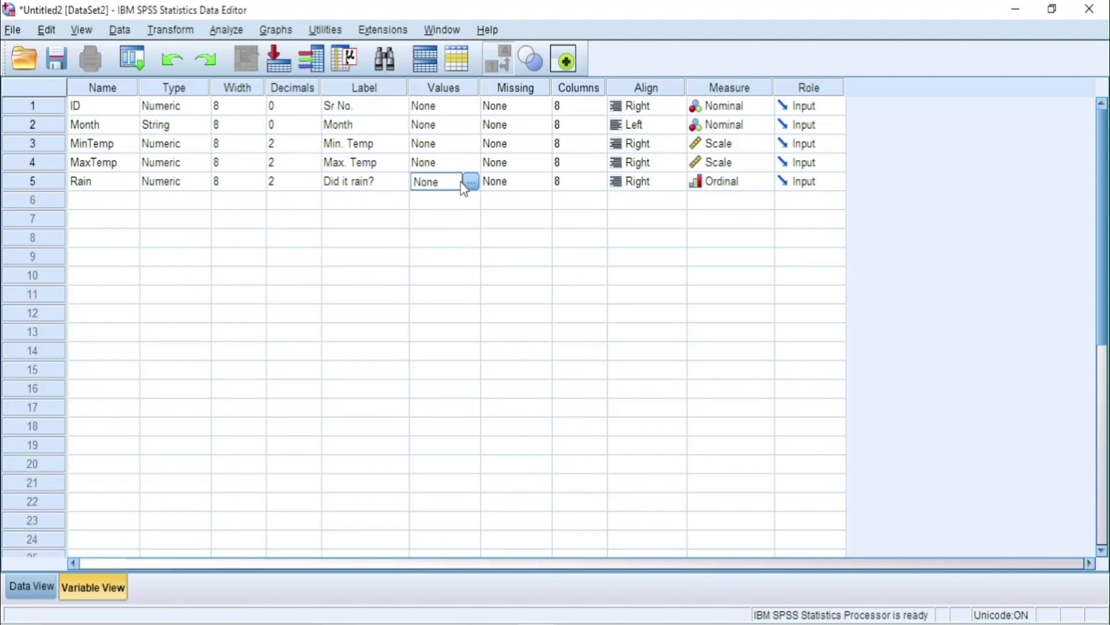
left_click(472, 183)
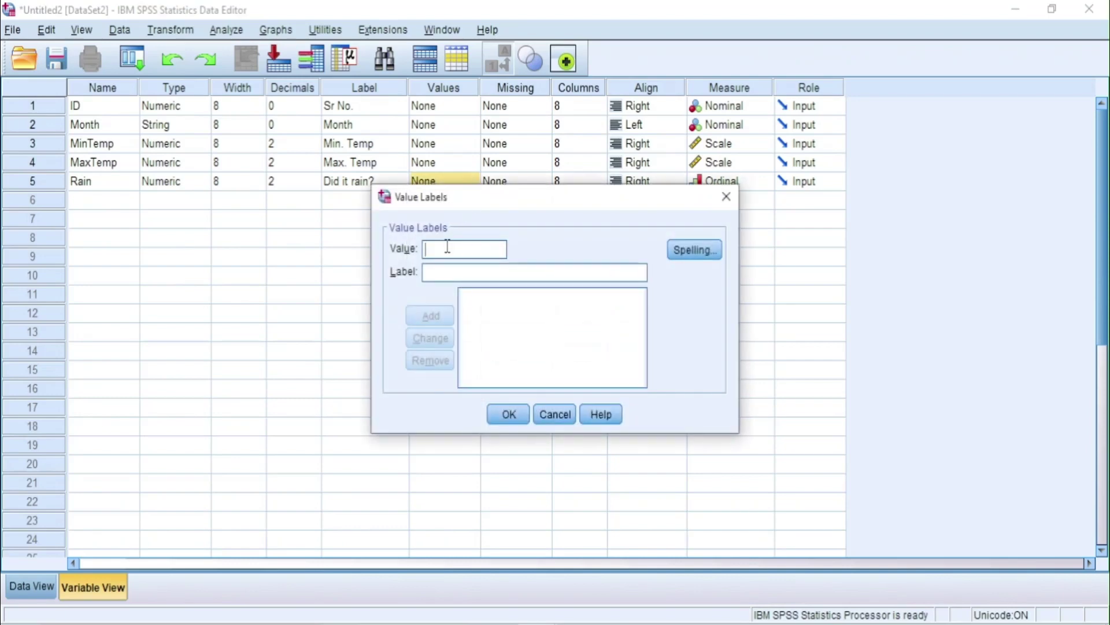
type("0")
left_click(449, 272)
type("No")
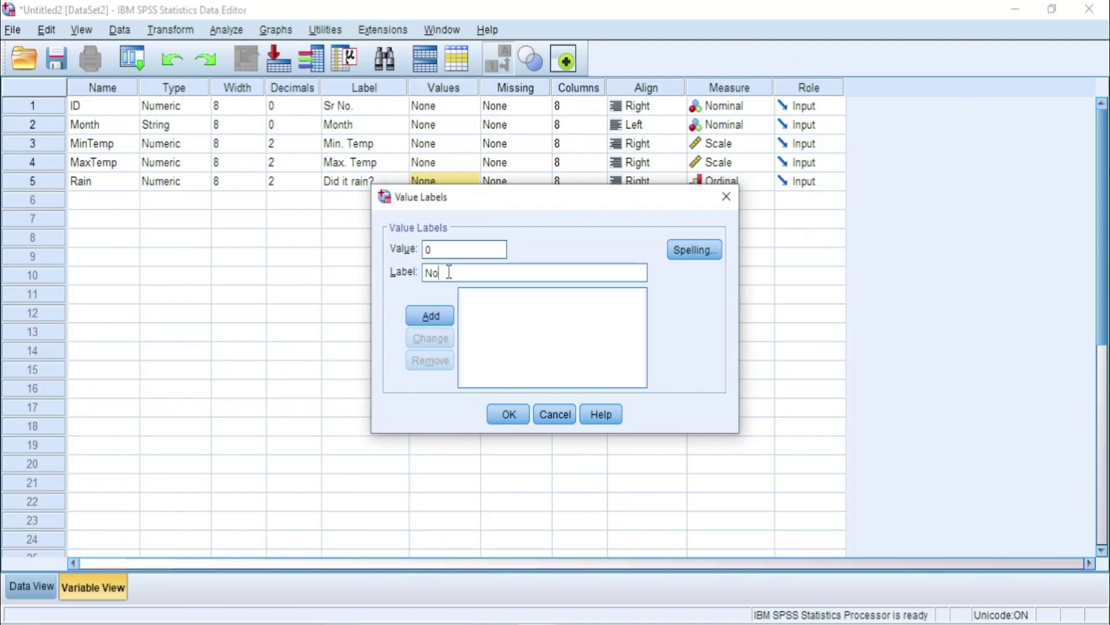
left_click(435, 317)
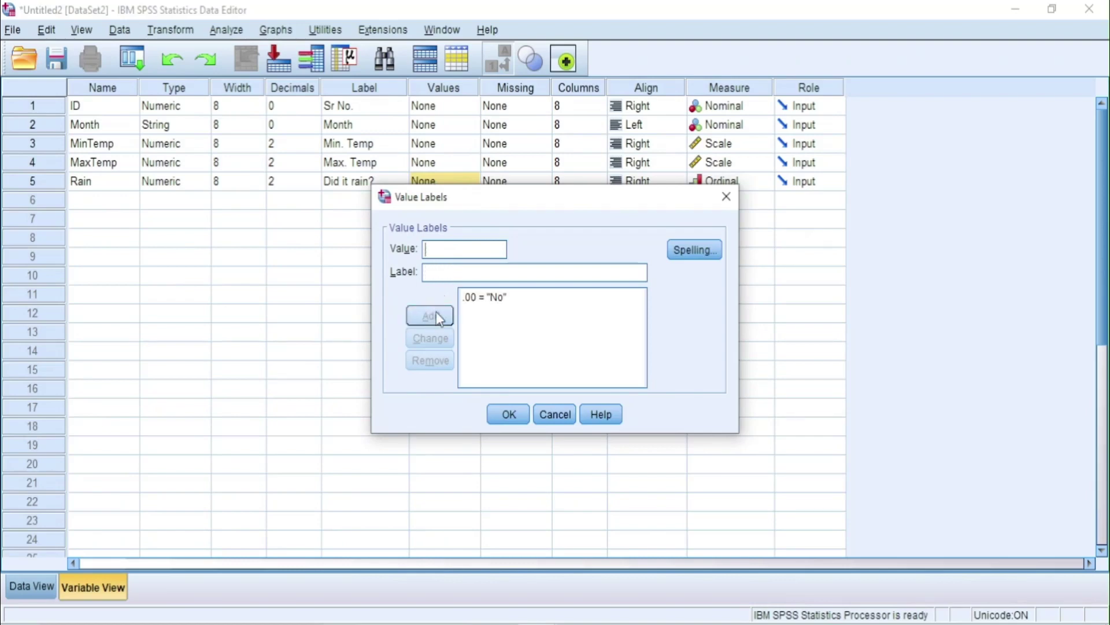
type("1")
type("Yes")
left_click(431, 315)
left_click(509, 415)
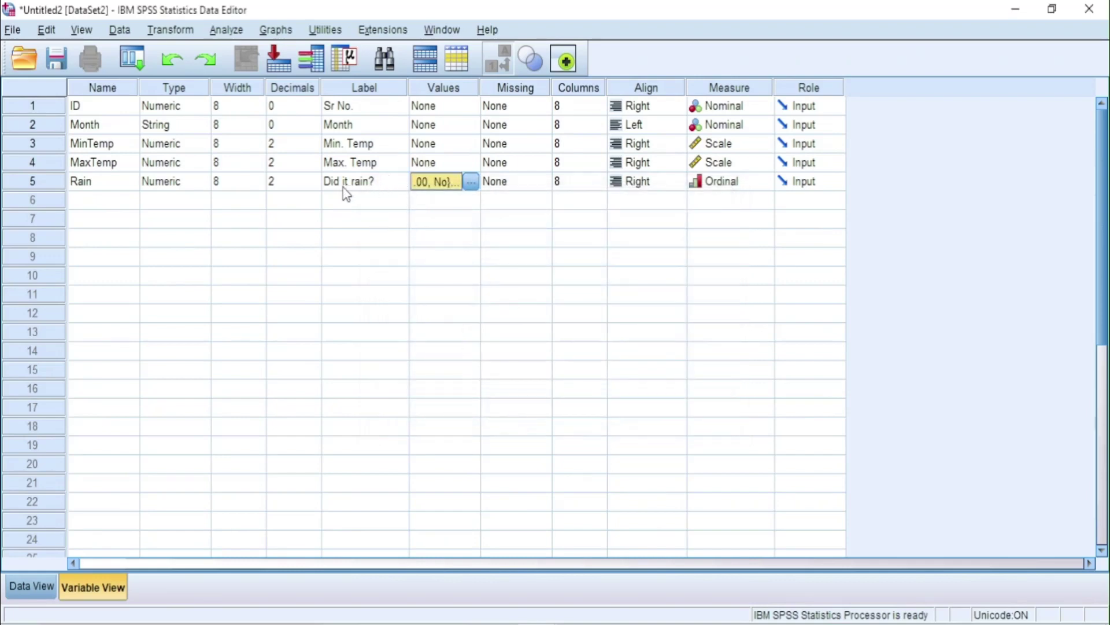
left_click(306, 184)
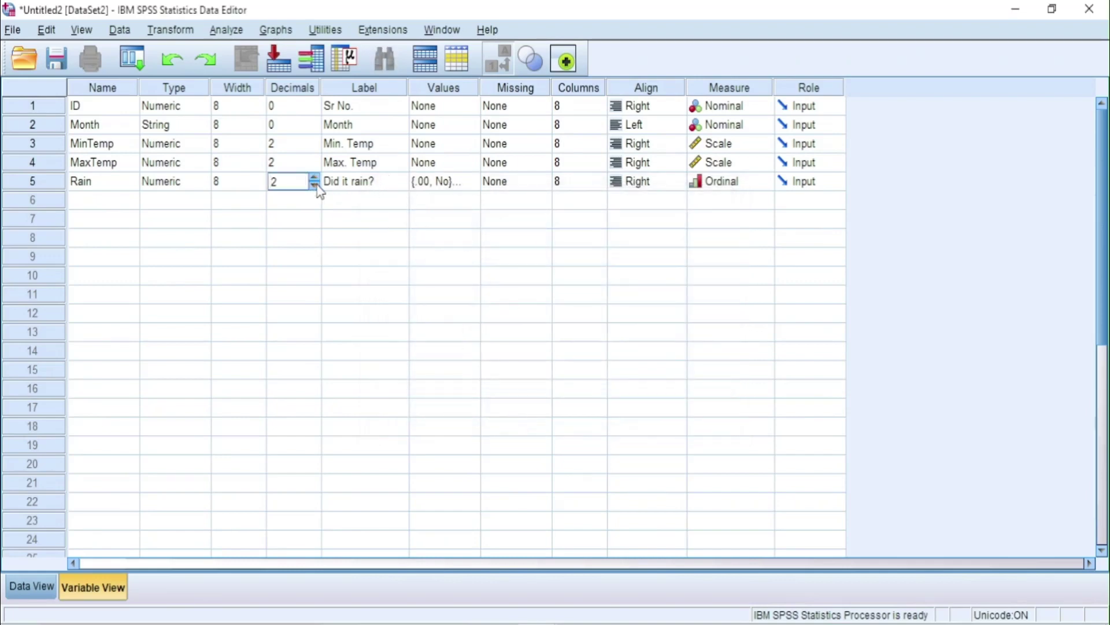
double_click(315, 185)
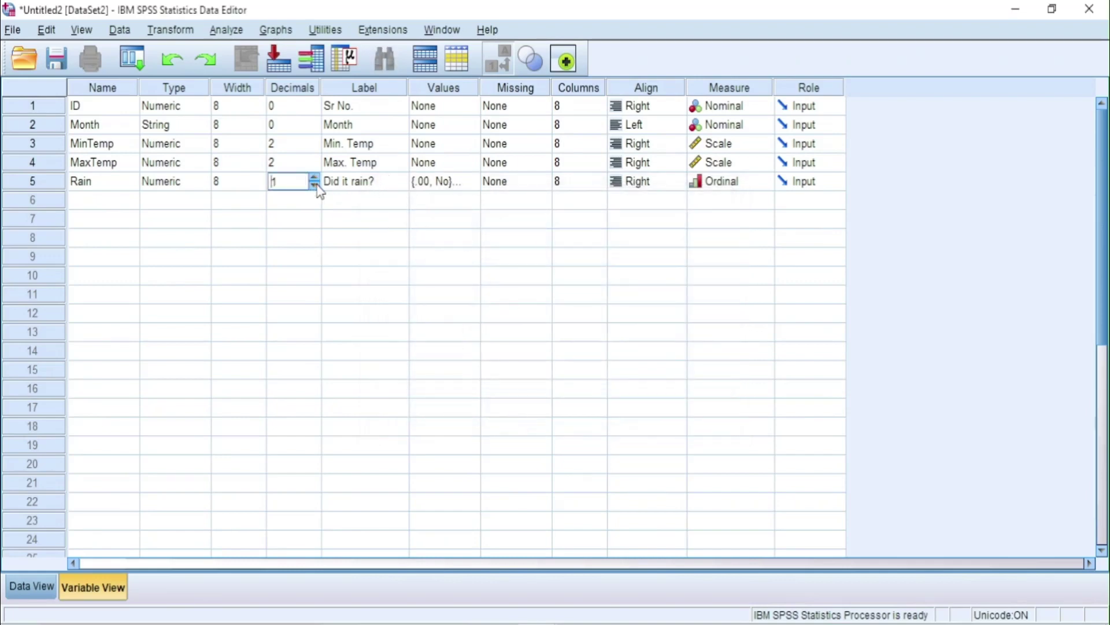
left_click(304, 162)
left_click(315, 166)
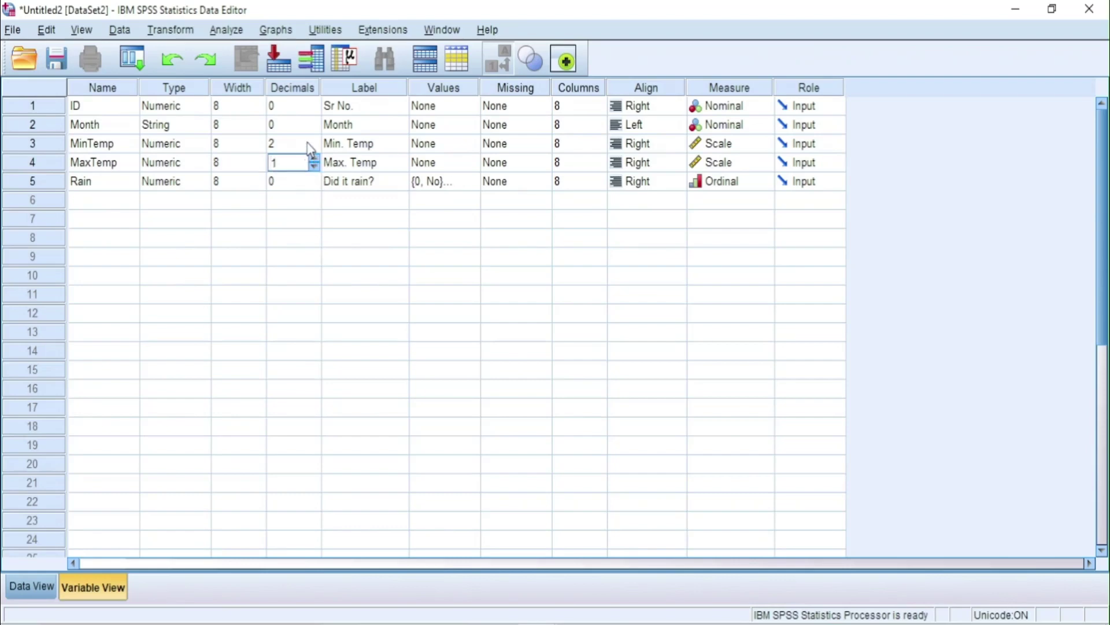
left_click(316, 151)
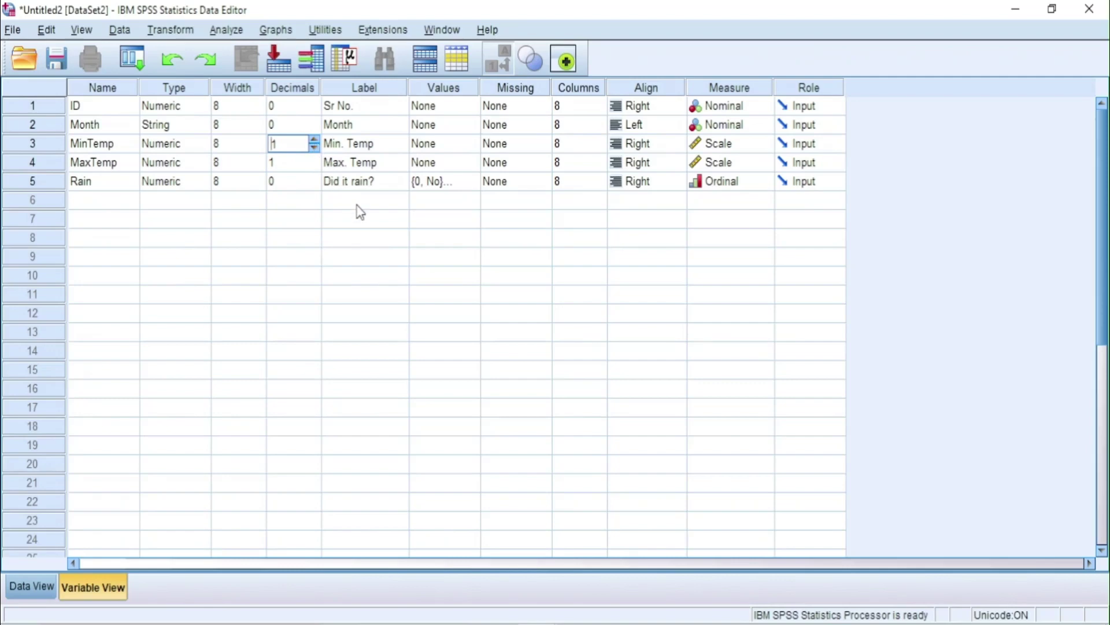
left_click(452, 204)
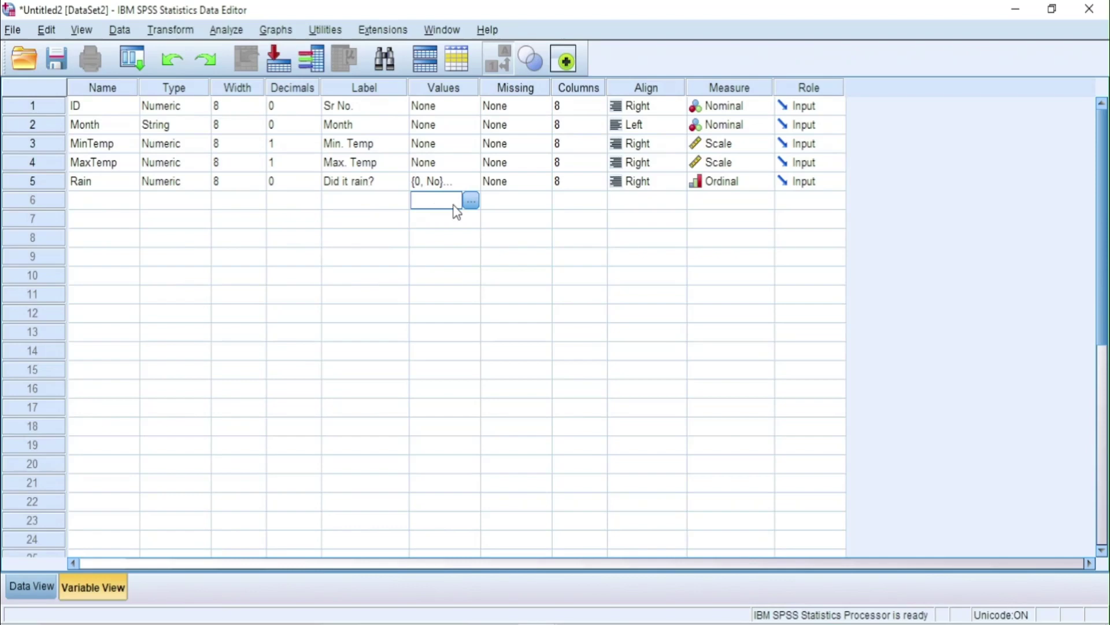
left_click(40, 583)
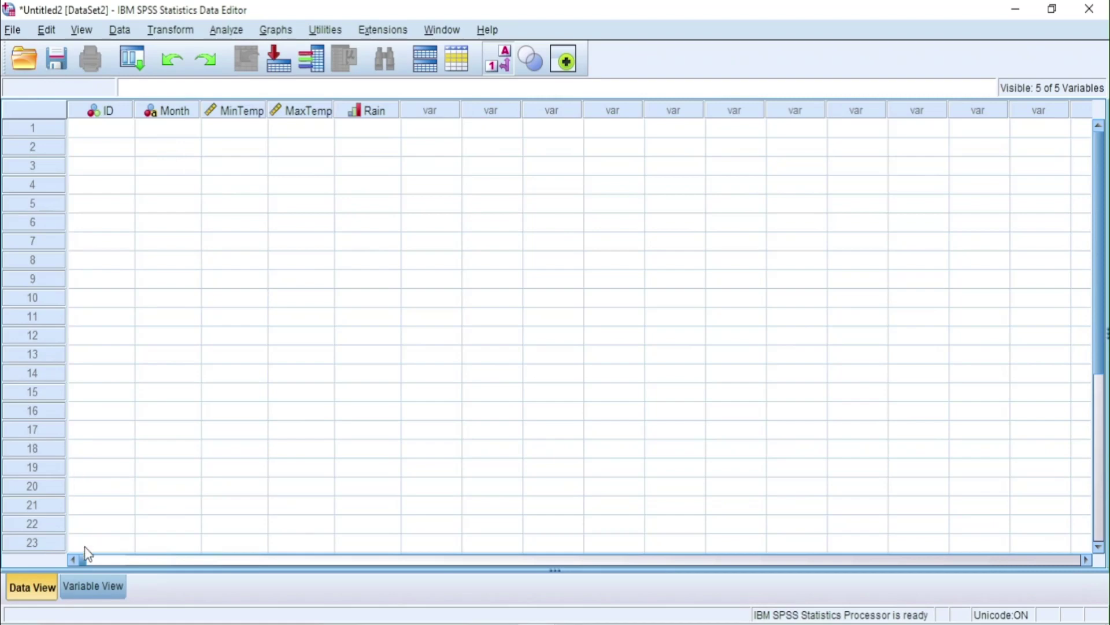
left_click(101, 591)
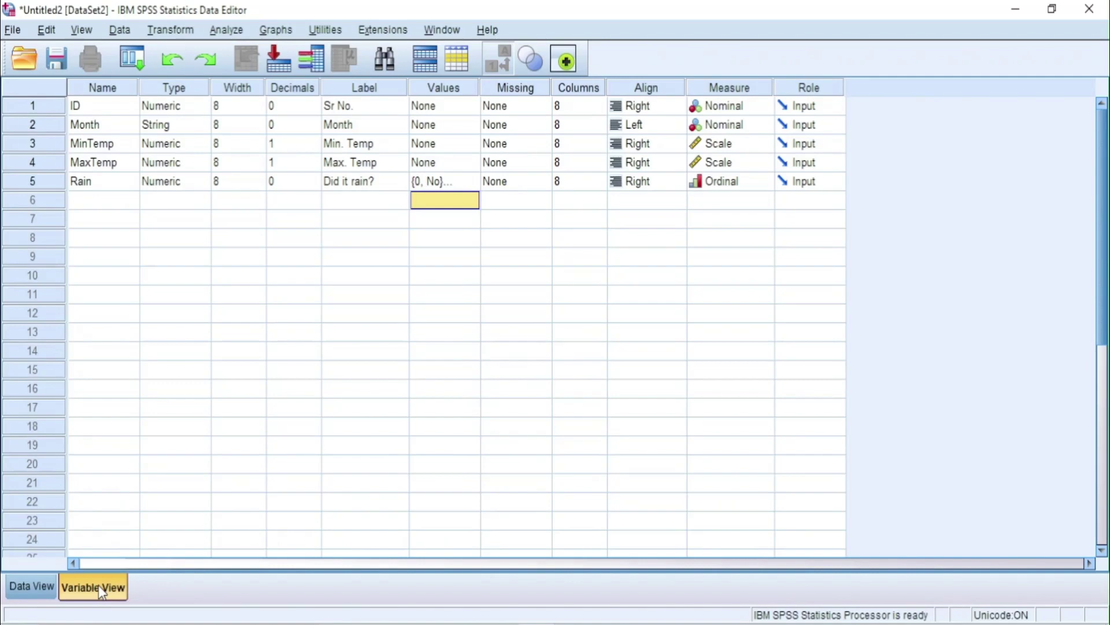
left_click(47, 586)
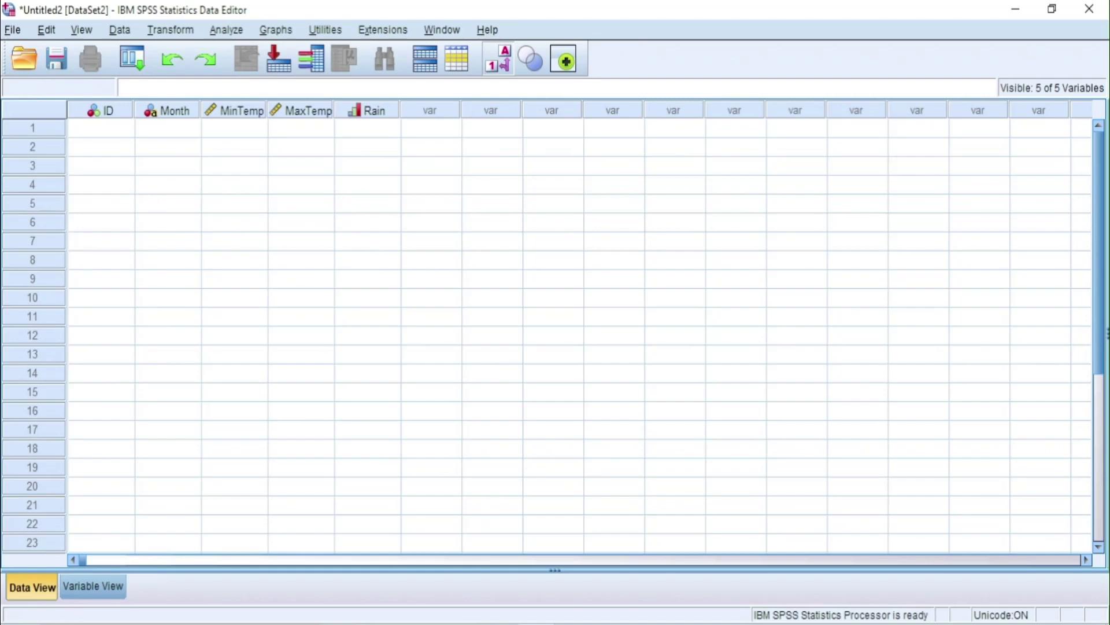
Copy the month names Jan–Dec from the Paris weather workbook and select SPSS Month row 1.
mouse_move(579, 619)
left_click(575, 570)
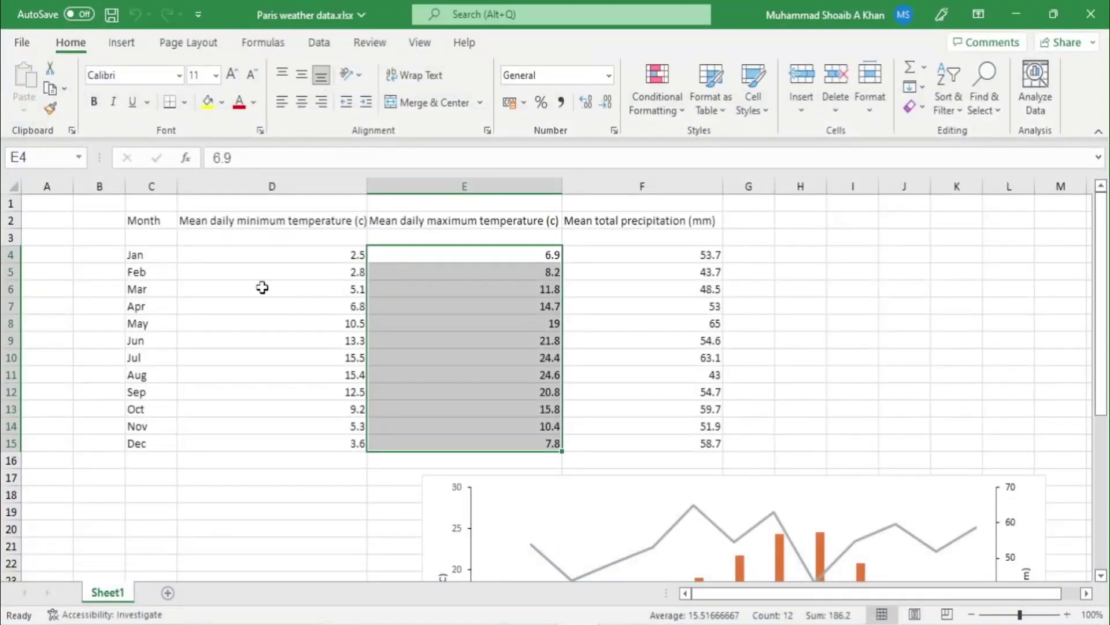
left_click_drag(137, 254, 145, 439)
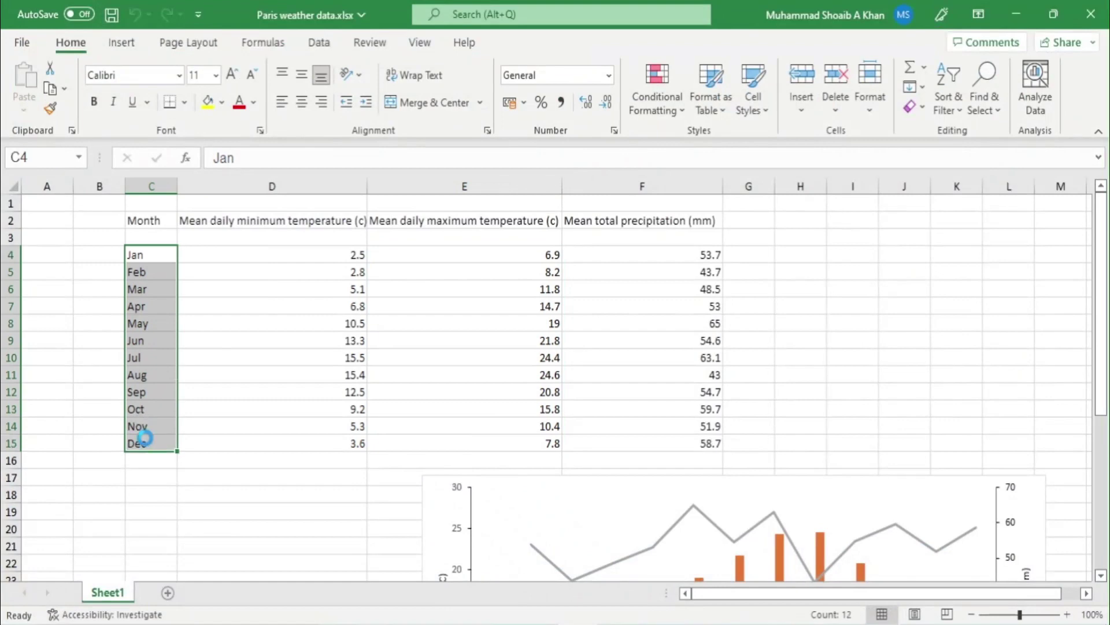
key("ctrl+c")
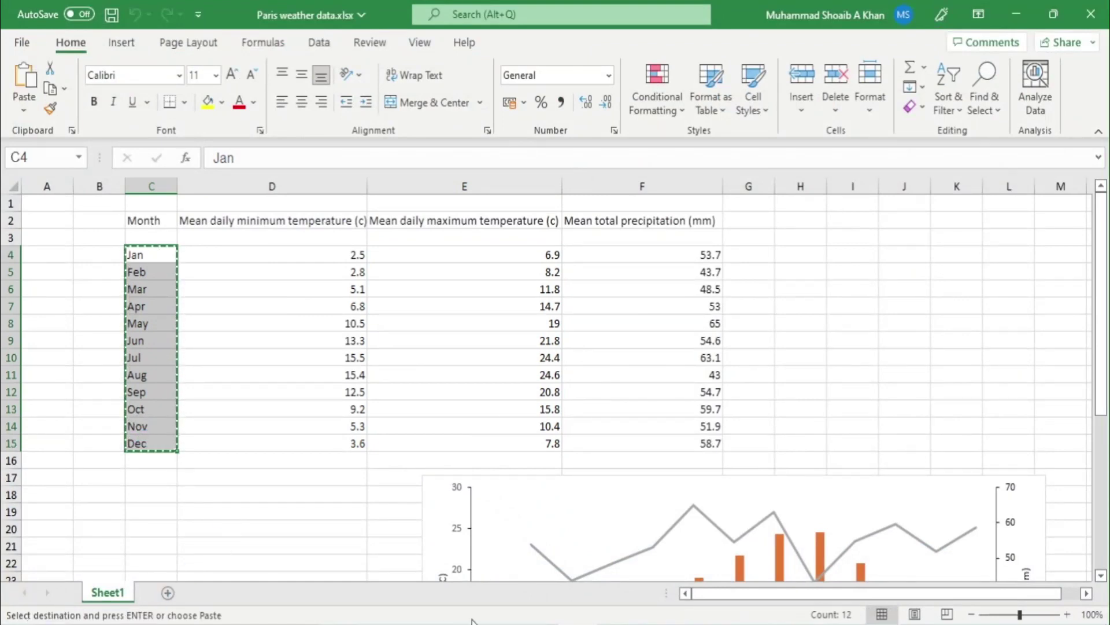
mouse_move(538, 623)
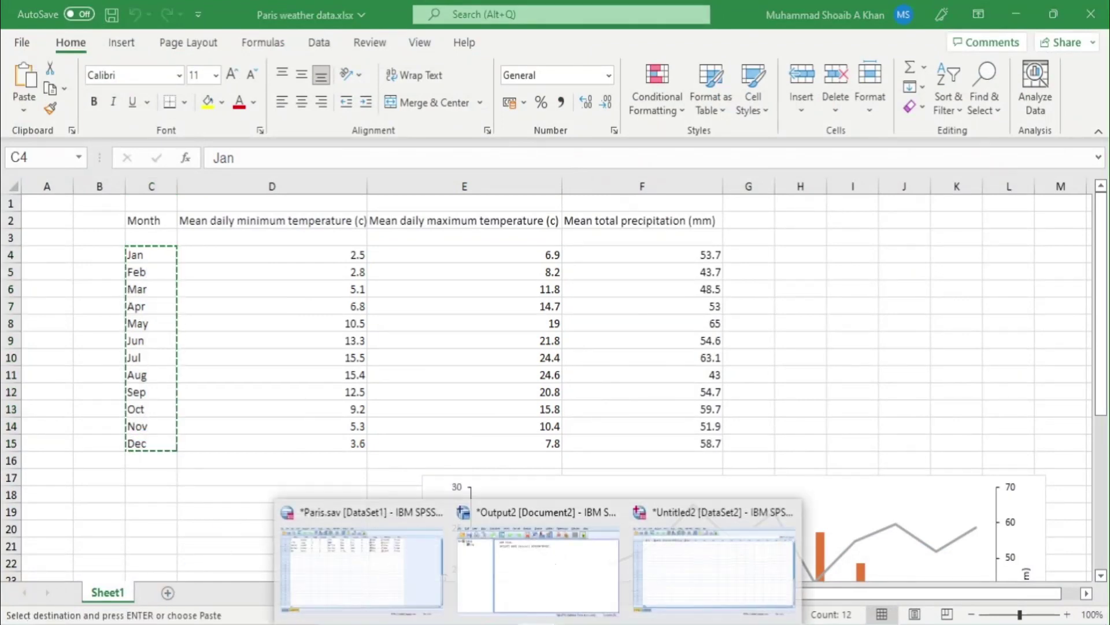
left_click(663, 553)
left_click(167, 132)
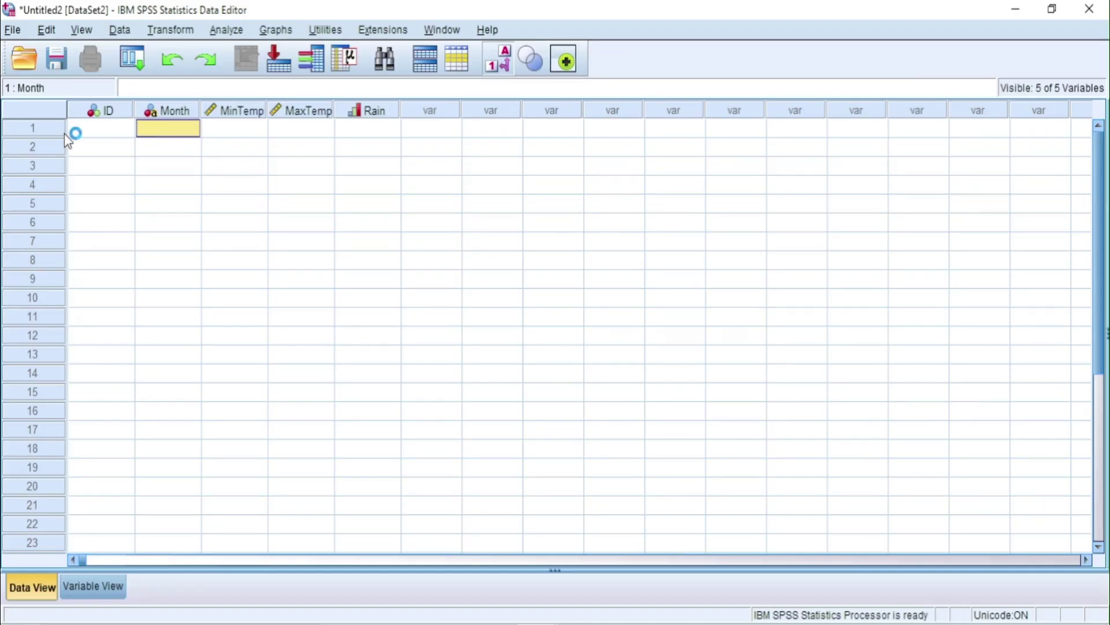
Number the ID column 1 through 12 down the twelve rows.
left_click(107, 131)
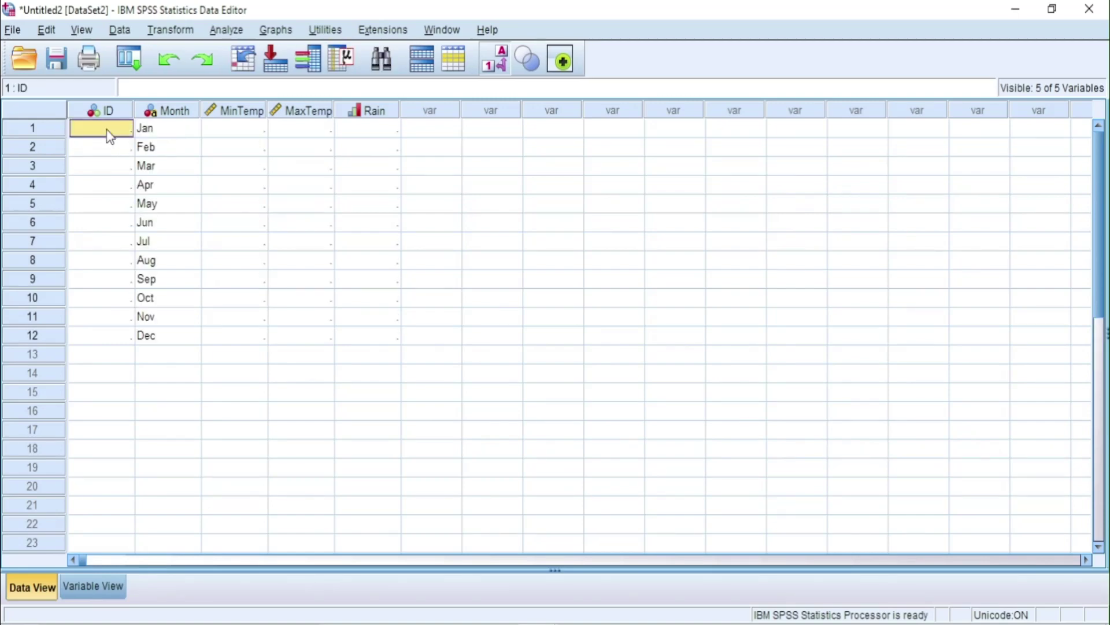
type("1")
key("Return")
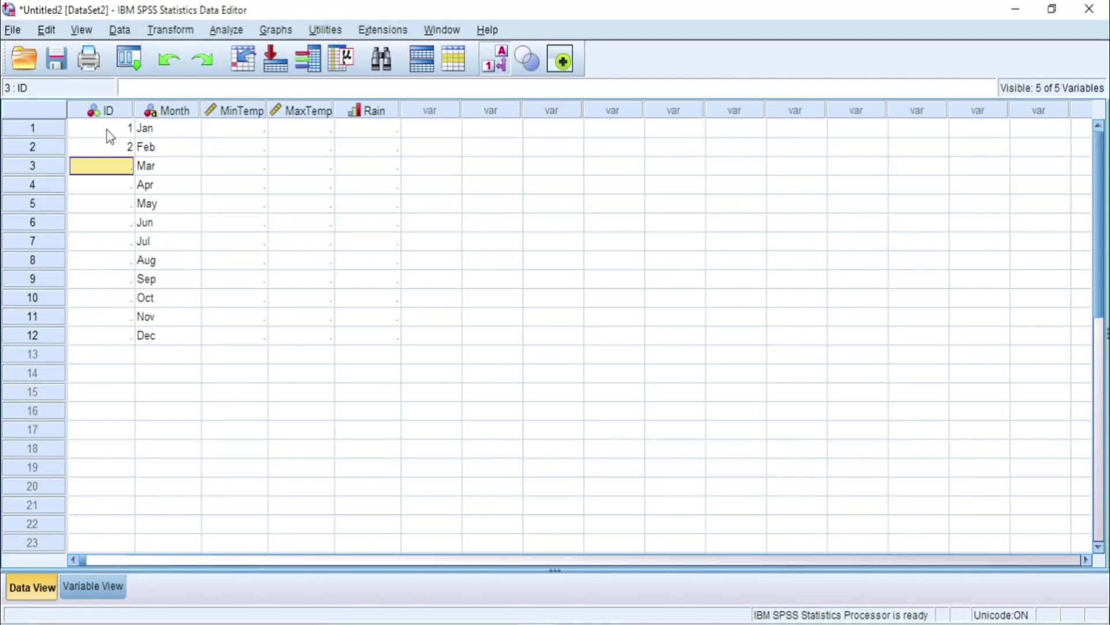
type("3")
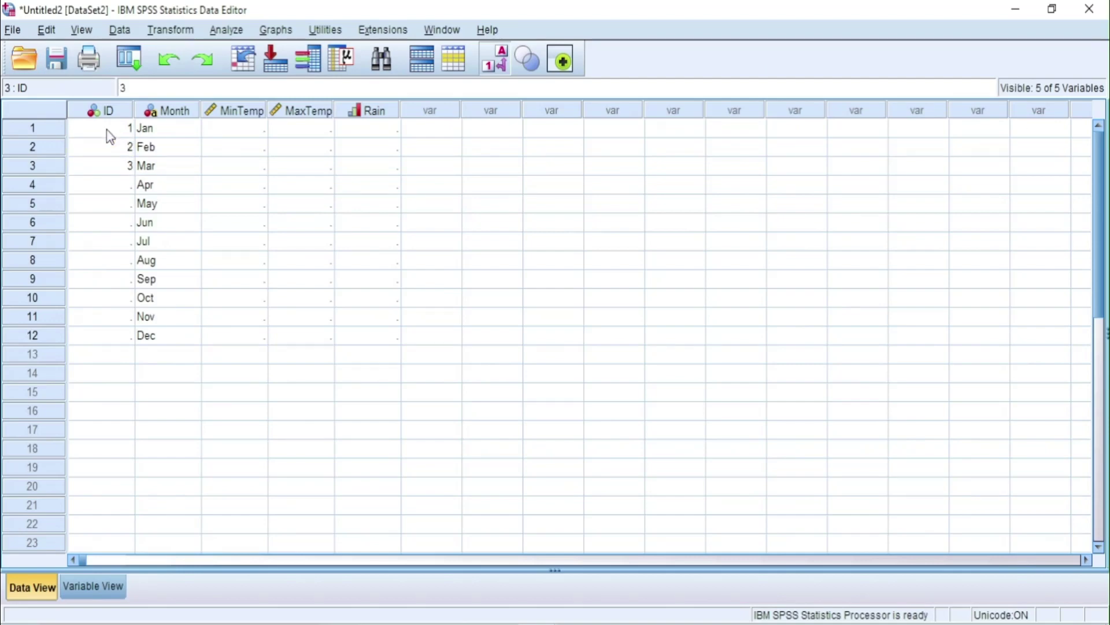
key("Return")
type("4")
key("Return")
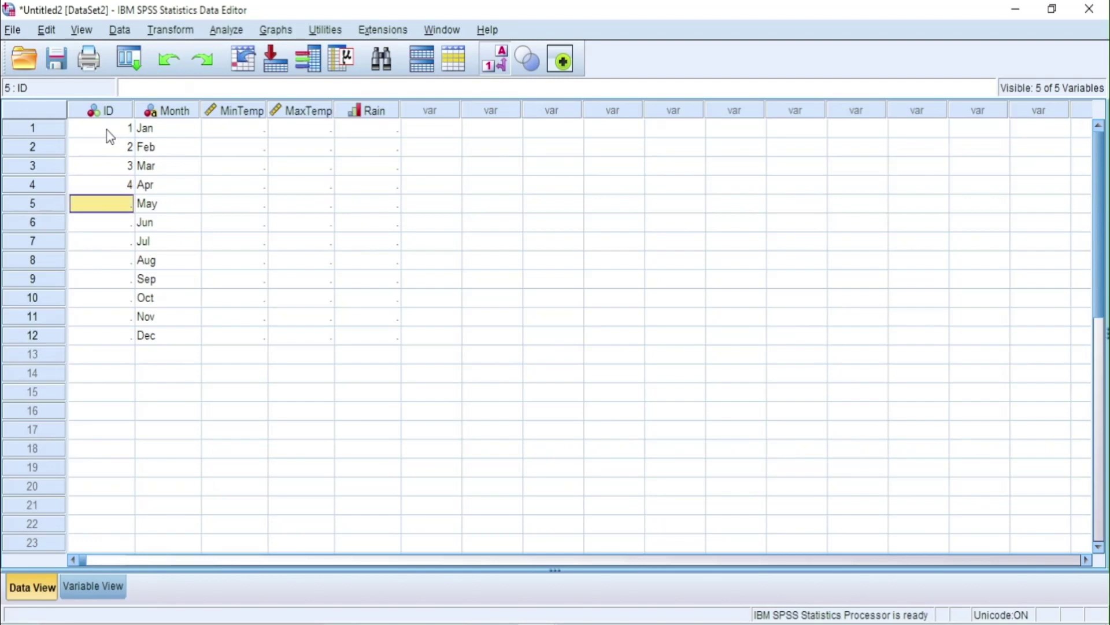
type("5")
key("BackSpace")
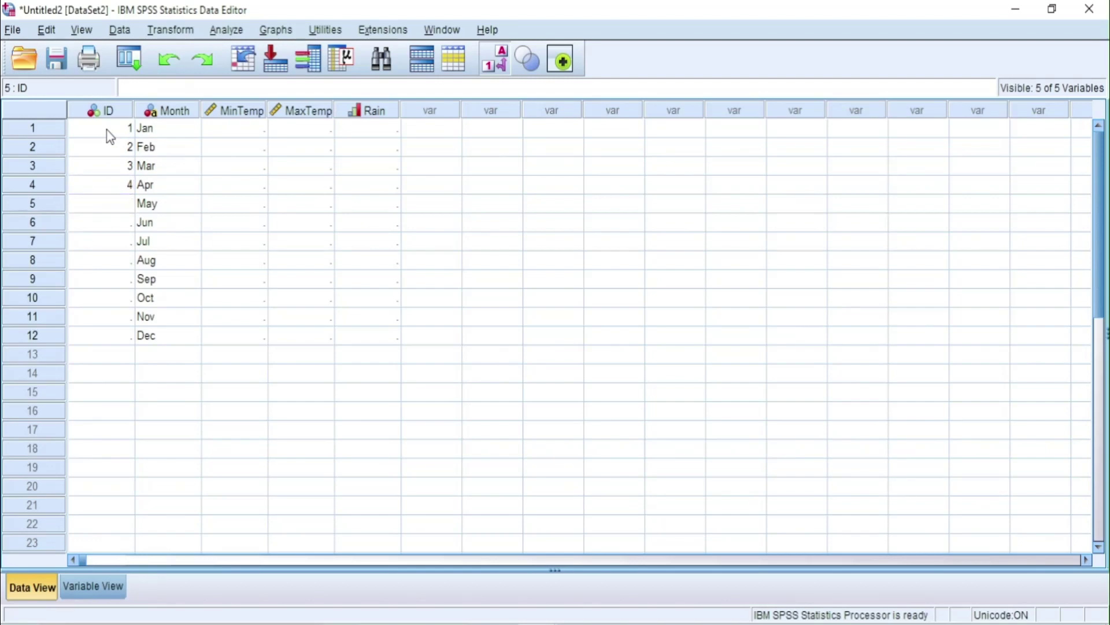
type("5")
key("Return")
type("6")
key("Return")
type("7")
key("Return")
type("8")
key("Return")
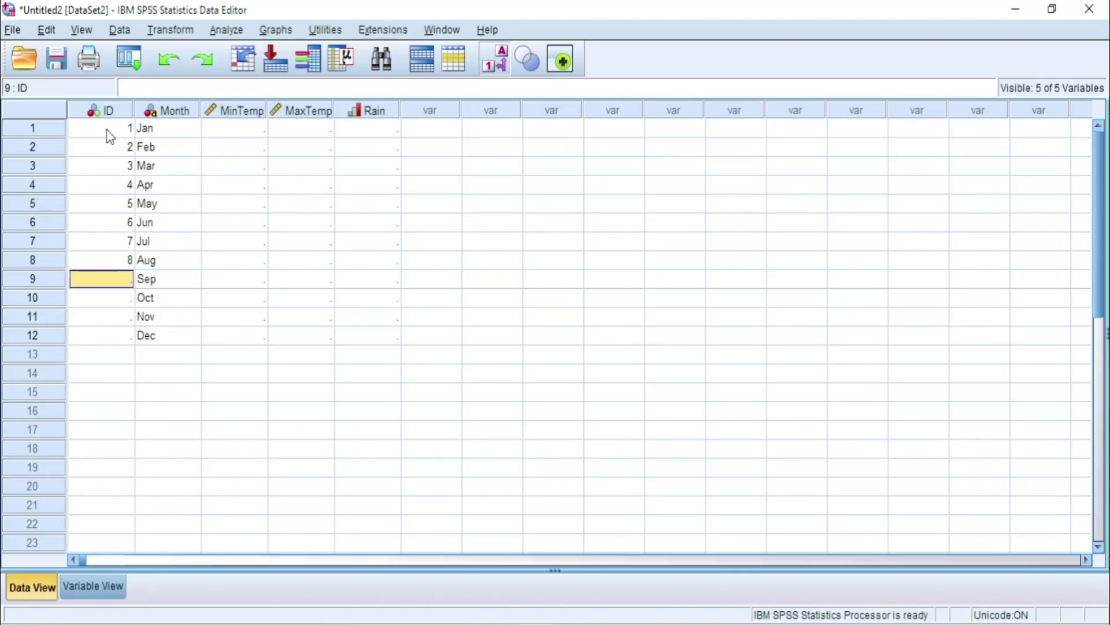
type("9")
key("Return")
type("10")
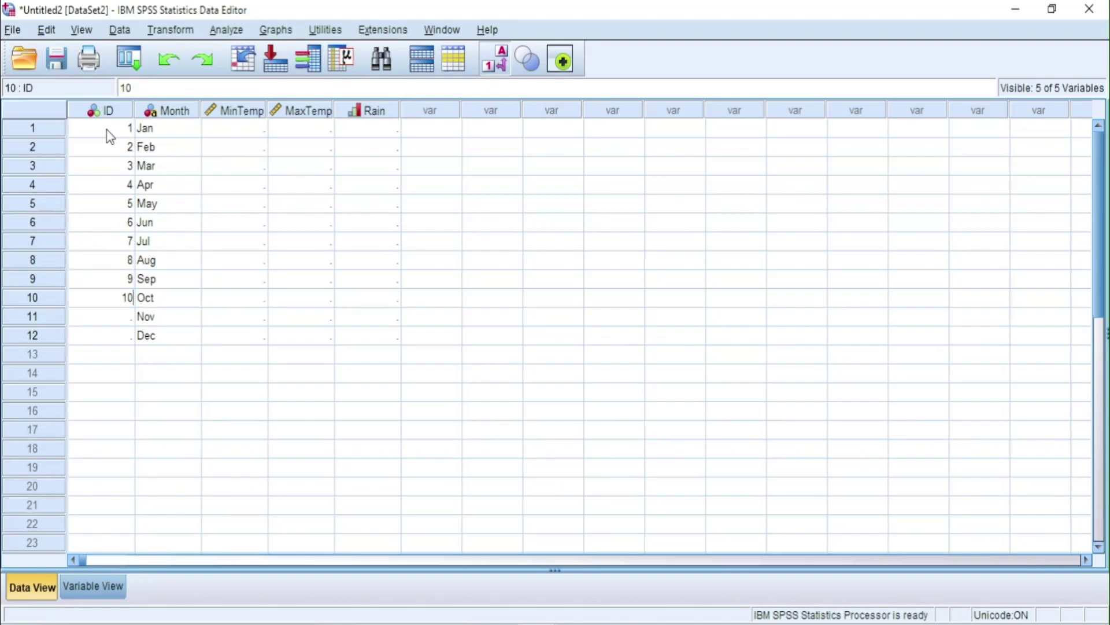
key("Return")
type("11")
key("Return")
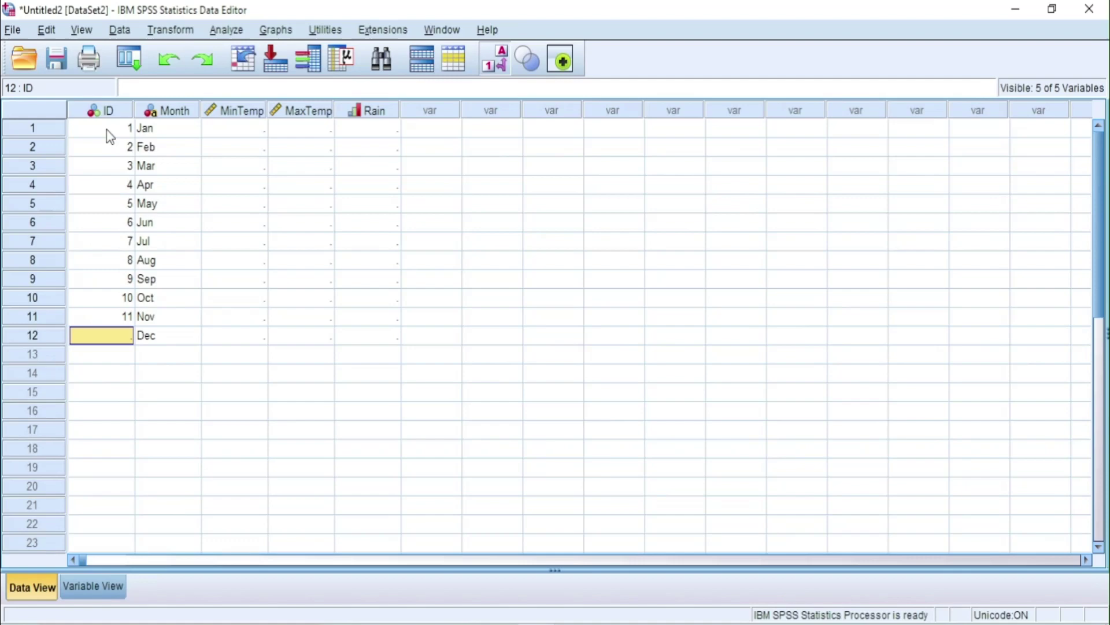
type("12")
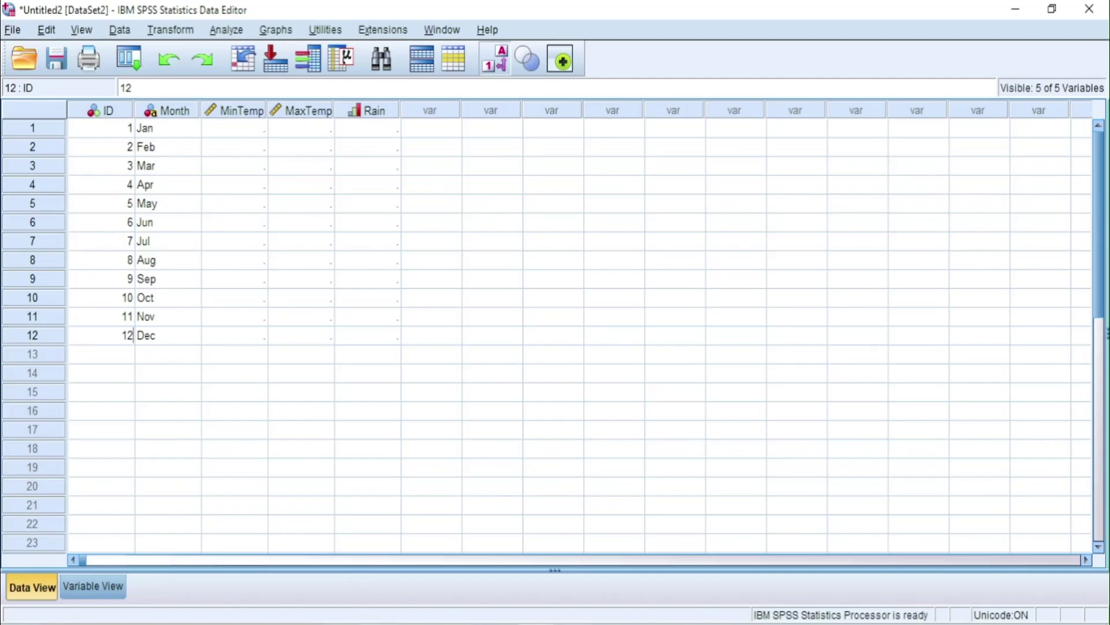
Copy the twelve minimum temperatures from Excel and paste them into the SPSS MinTemp column.
key("alt+Tab")
left_click_drag(341, 256, 343, 442)
key("ctrl+c")
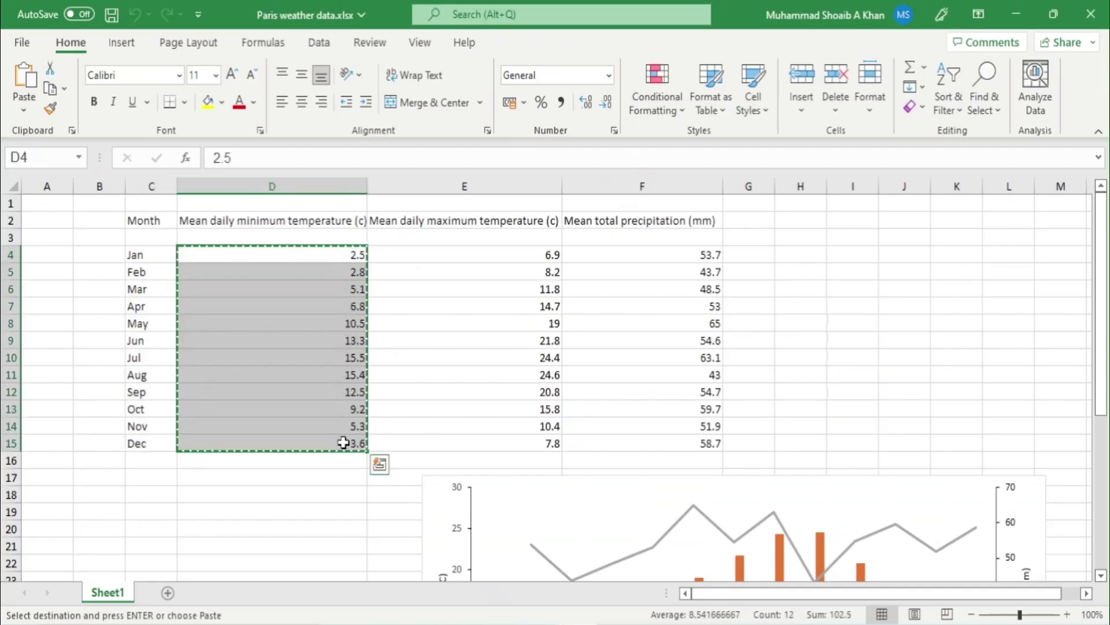
key("alt+Tab")
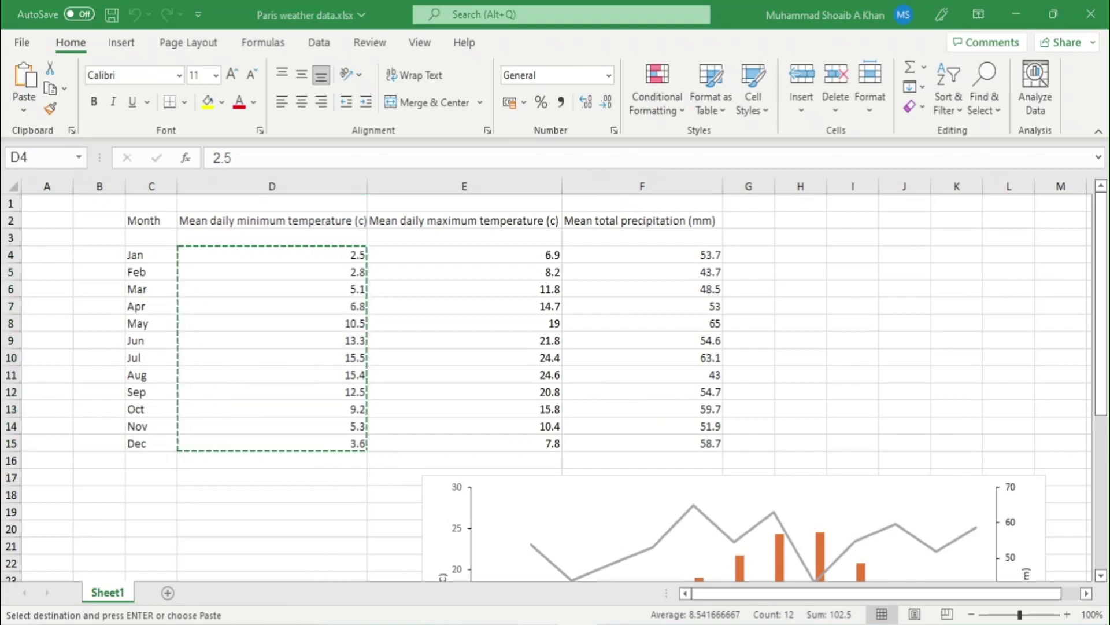
left_click(675, 565)
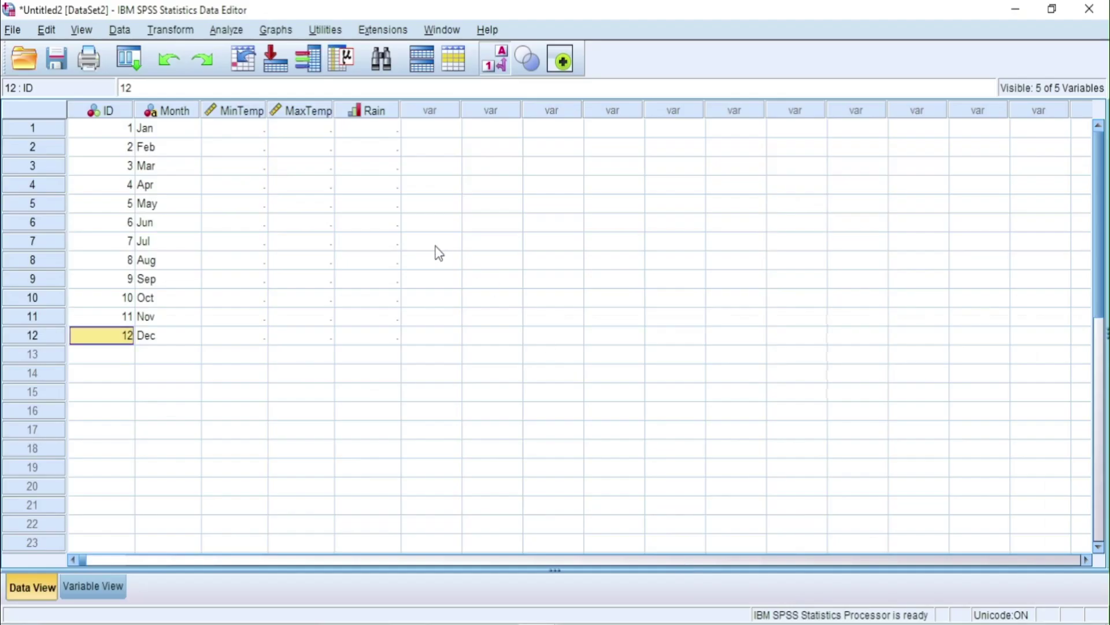
left_click(235, 129)
key("ctrl+v")
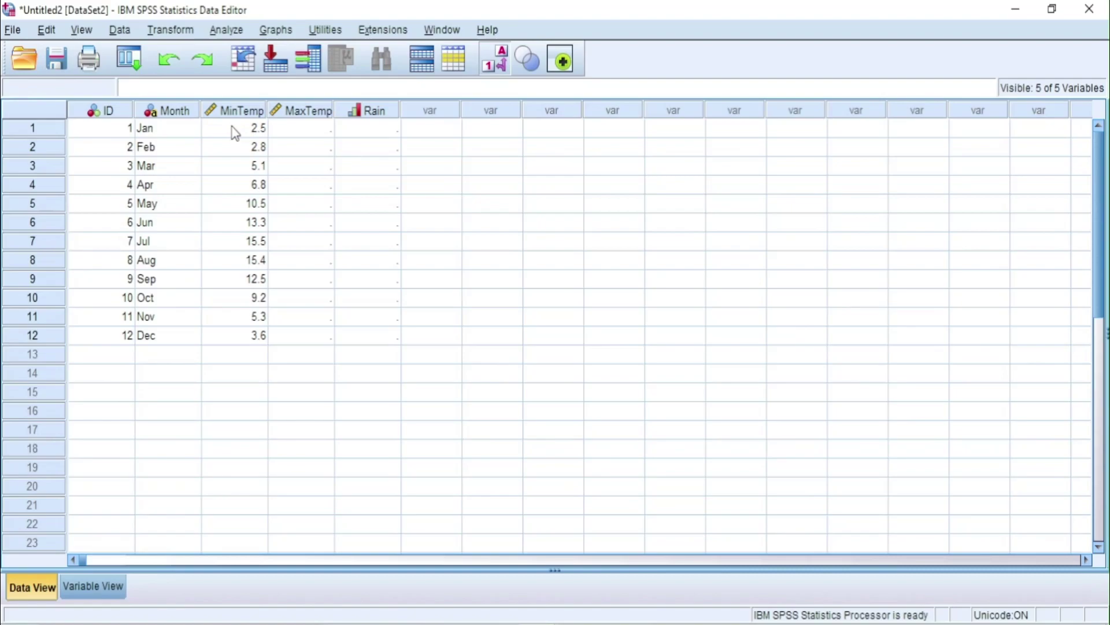
Copy the maximum temperatures (6.9 to 7.8) from Excel and select SPSS MaxTemp row 1.
key("alt+Tab")
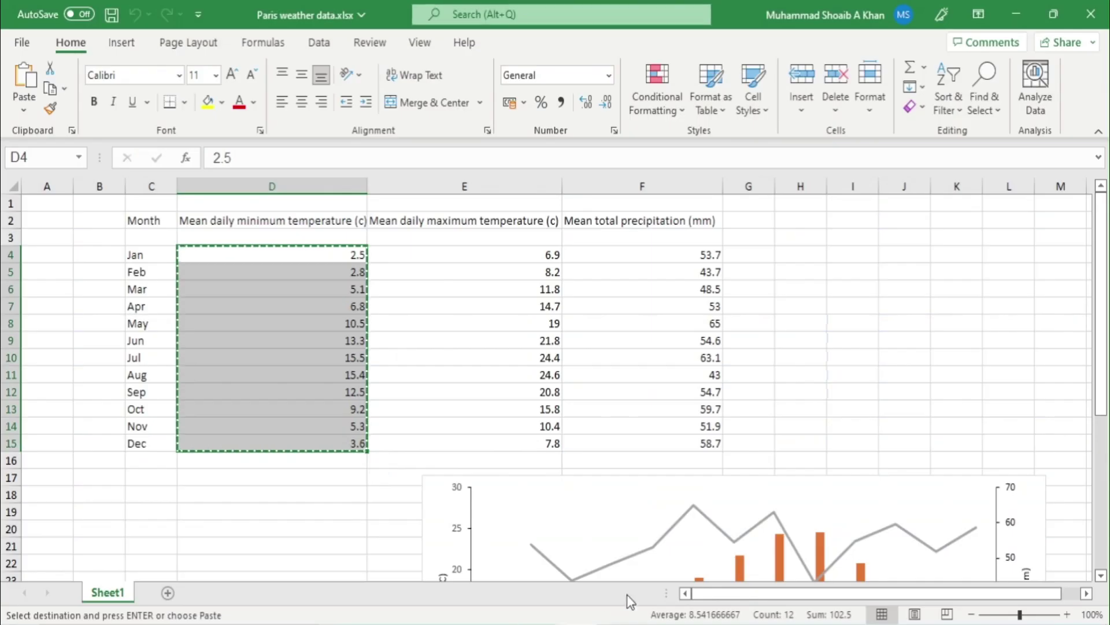
left_click_drag(498, 255, 525, 437)
key("ctrl+c")
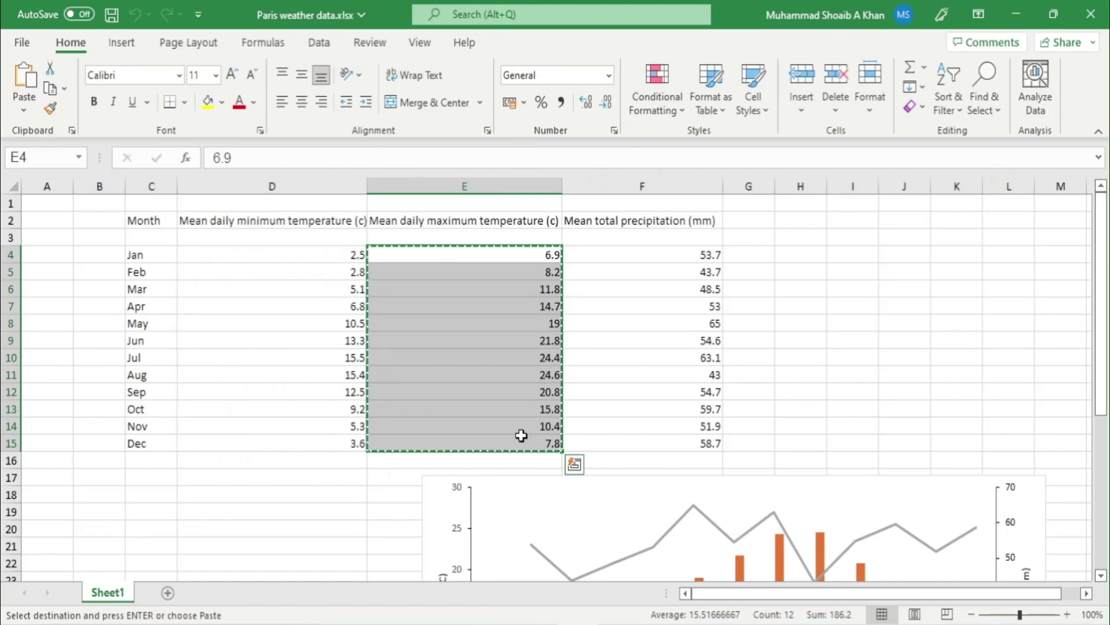
key("alt+Tab")
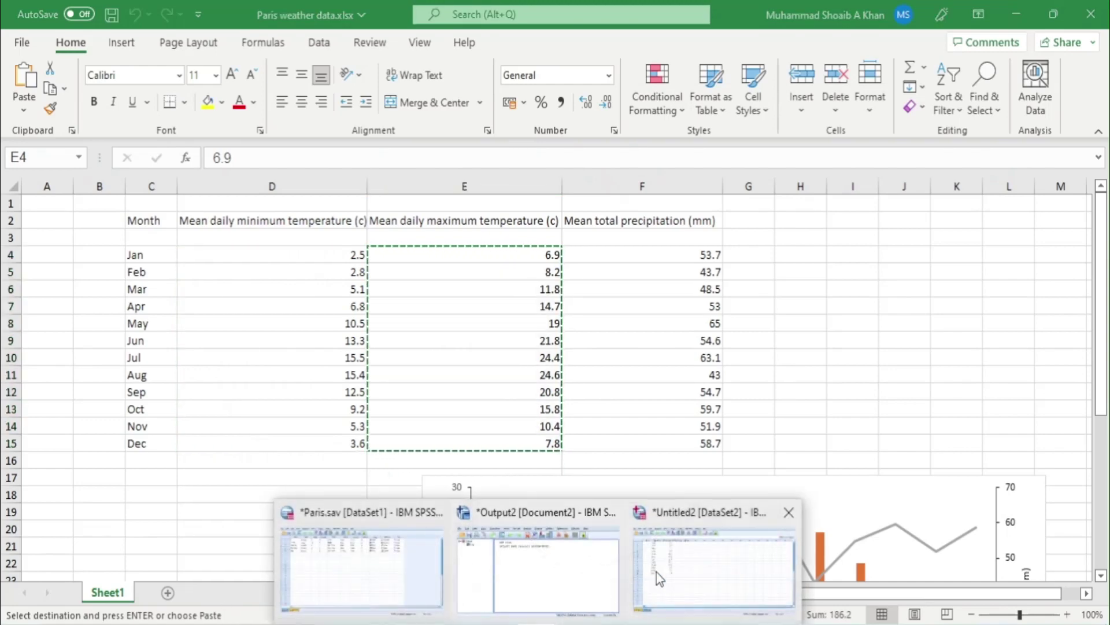
left_click(665, 556)
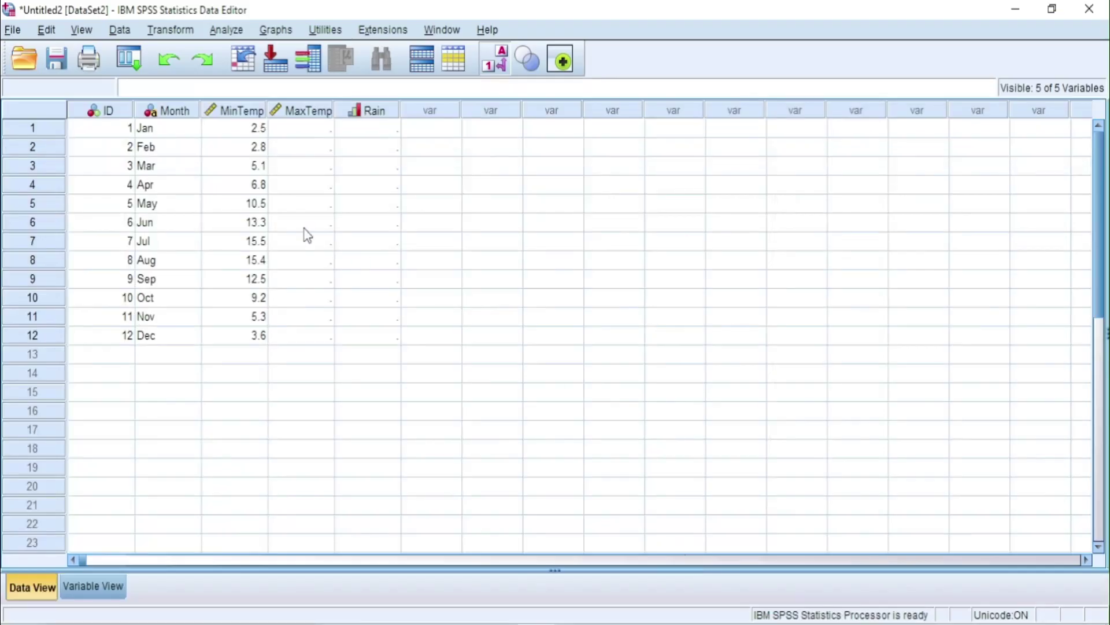
left_click(300, 132)
Paste the maximum temperatures into MaxTemp, show value labels, and set January's Rain to Yes.
key("ctrl+v")
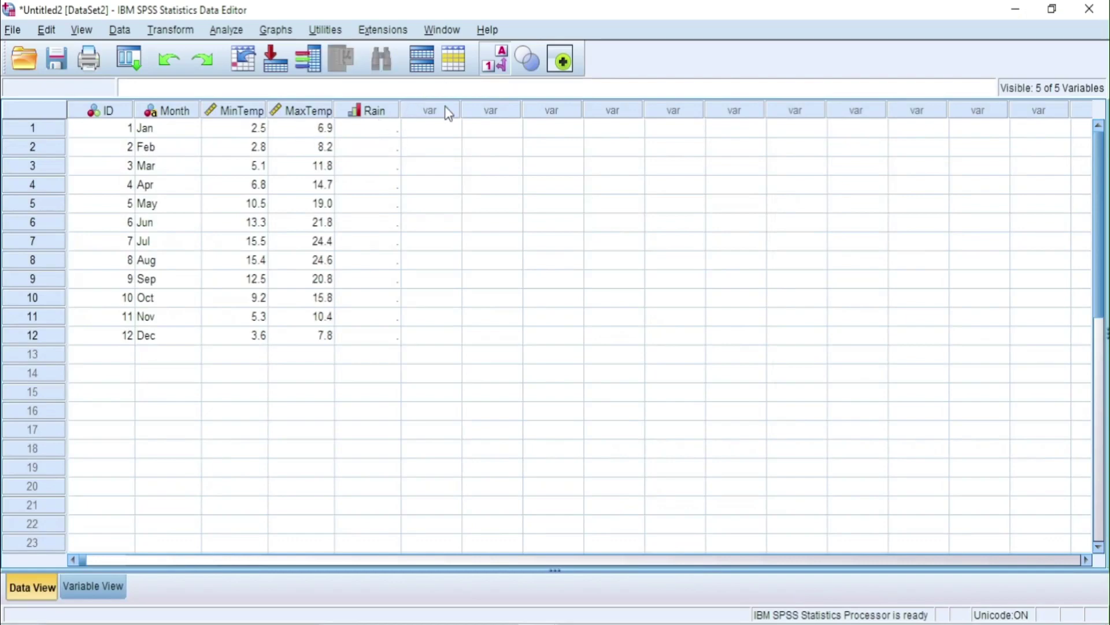
left_click(495, 61)
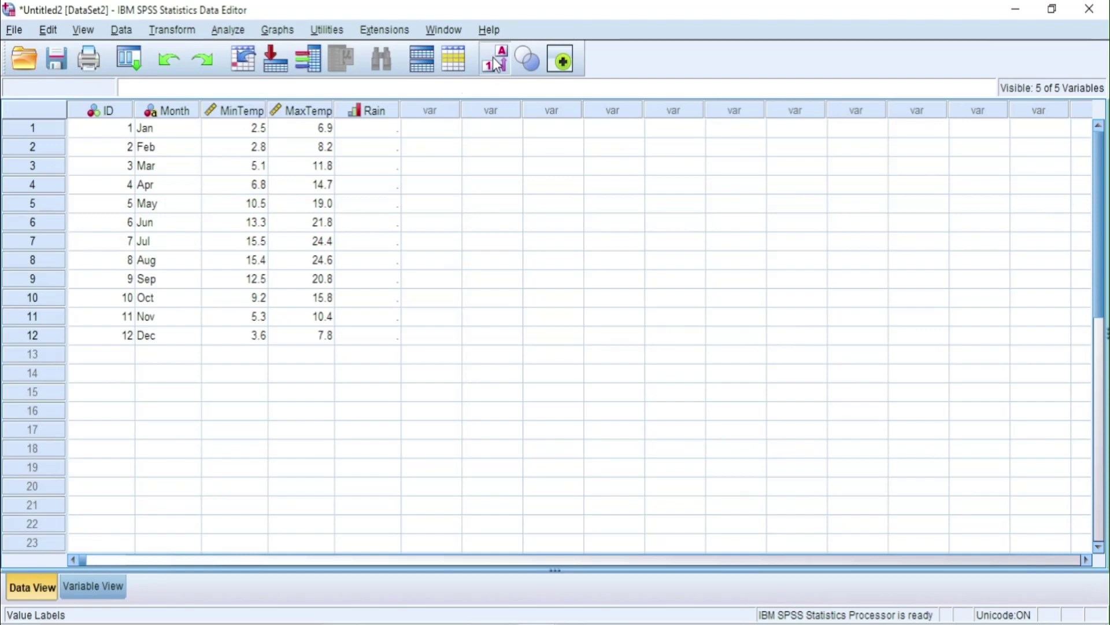
left_click(392, 137)
left_click(395, 131)
left_click(391, 129)
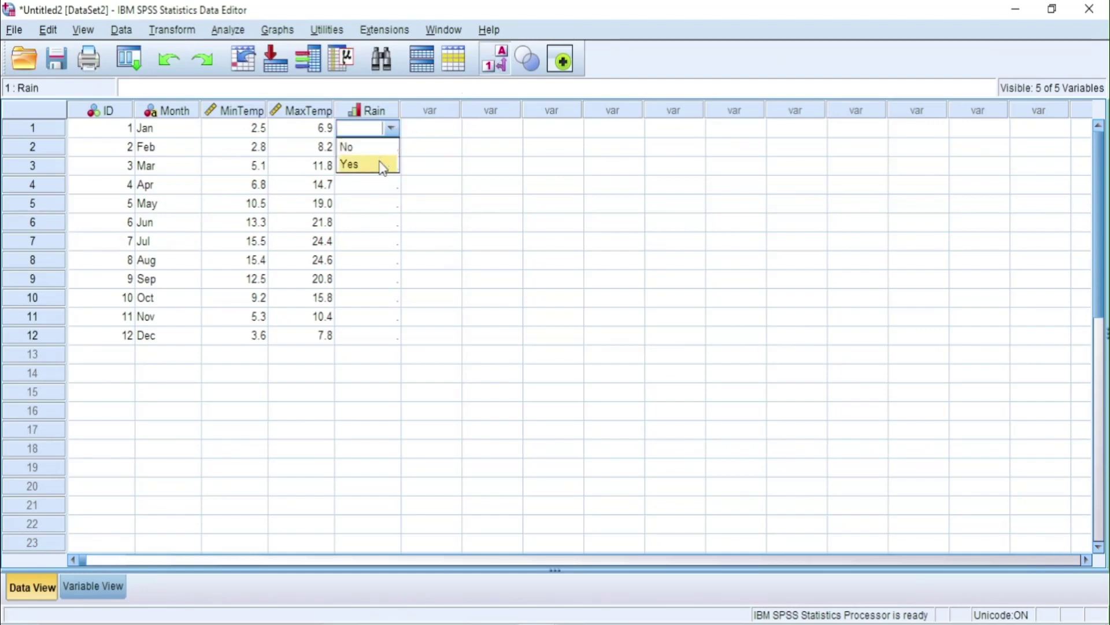
left_click(383, 165)
Set Rain to Yes for February, March and April.
left_click(391, 148)
left_click(391, 147)
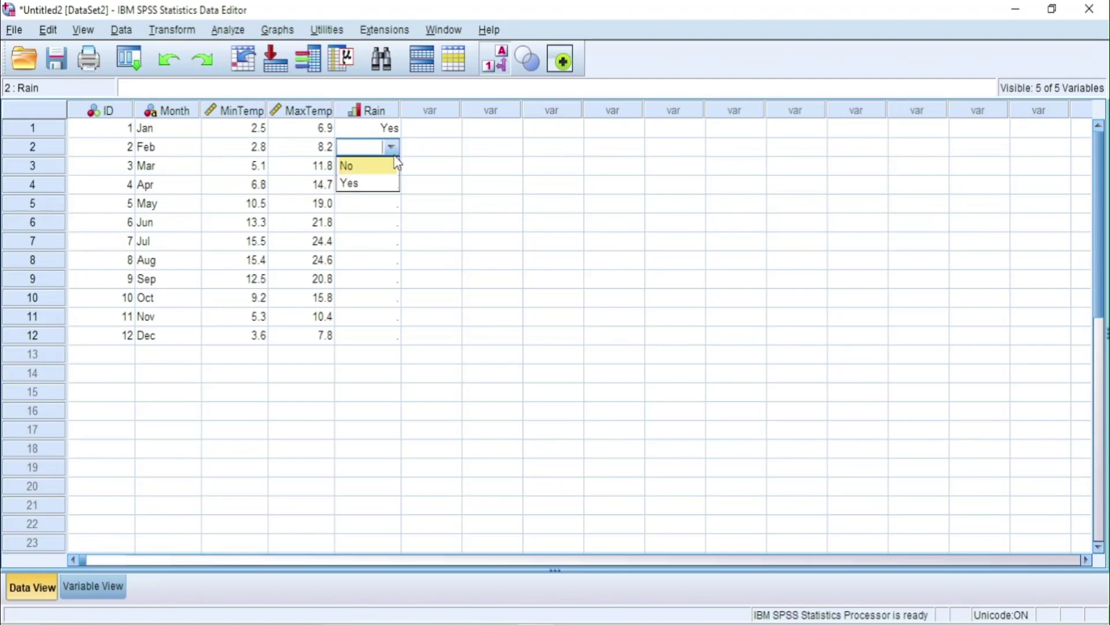
left_click(392, 181)
left_click(395, 172)
left_click(397, 173)
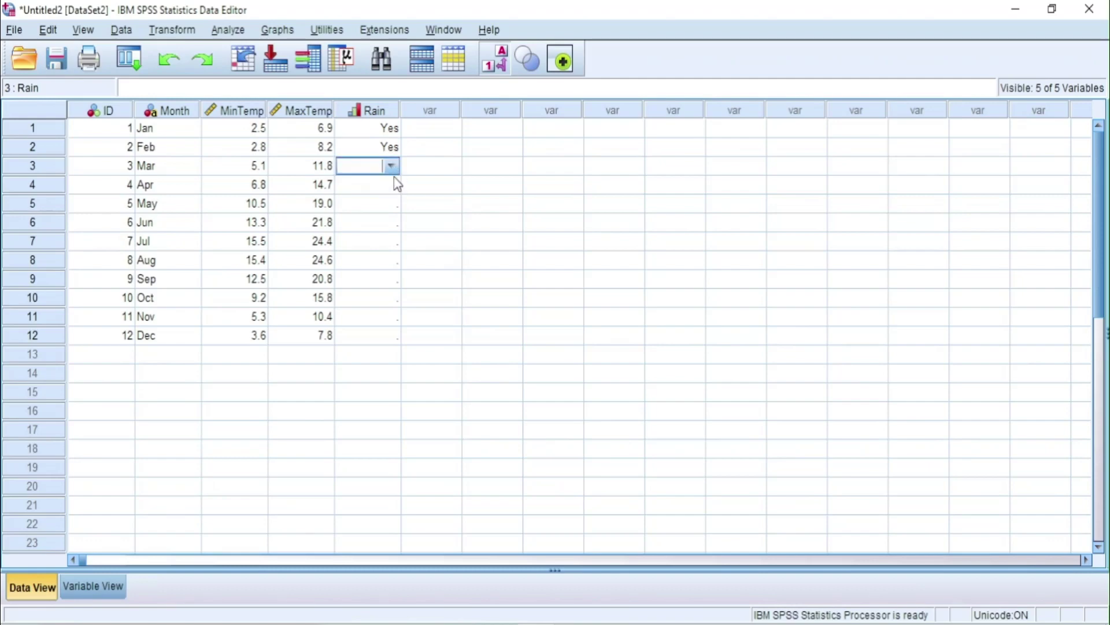
left_click(391, 166)
left_click(389, 199)
left_click(396, 190)
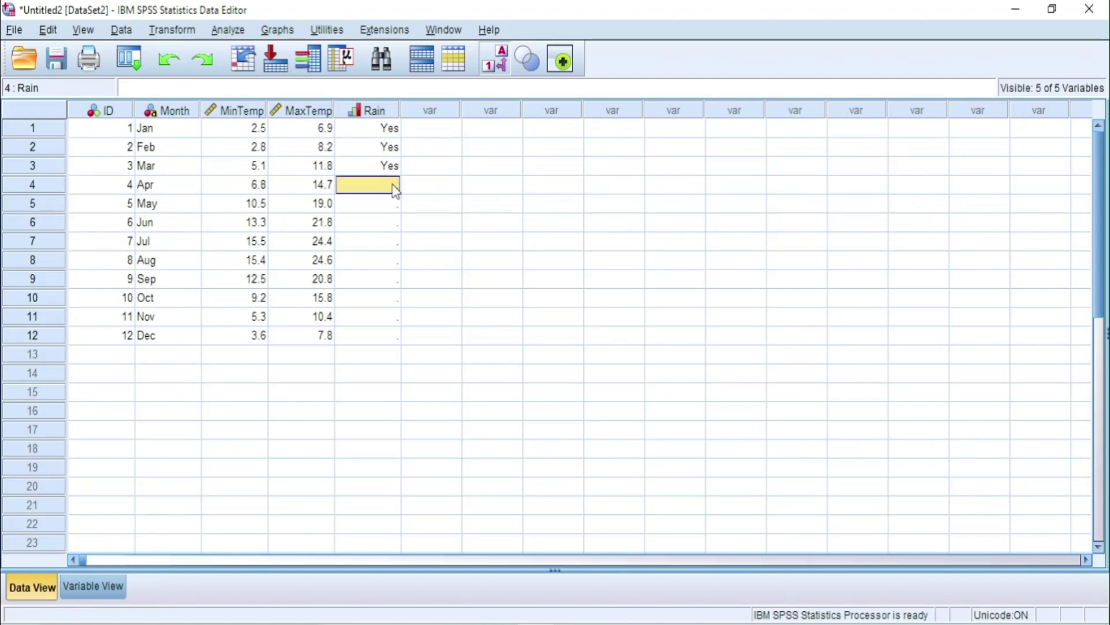
left_click(395, 189)
left_click(393, 206)
left_click(395, 190)
left_click(396, 190)
left_click(393, 186)
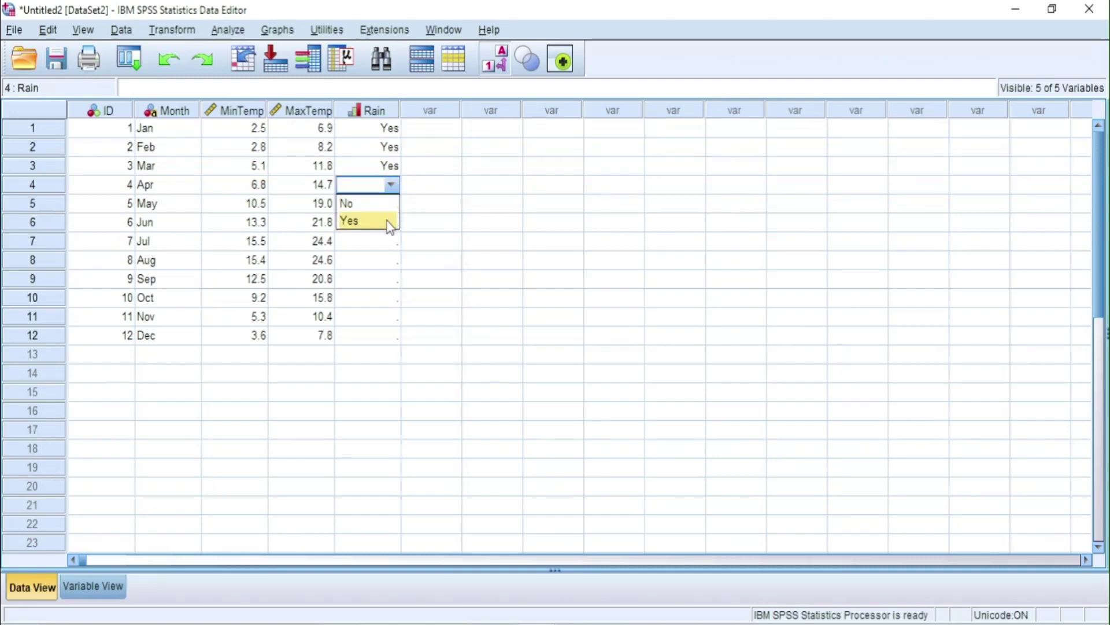
left_click(391, 223)
left_click(397, 207)
Set Rain to No for May, June, July and August.
left_click(397, 207)
left_click(392, 203)
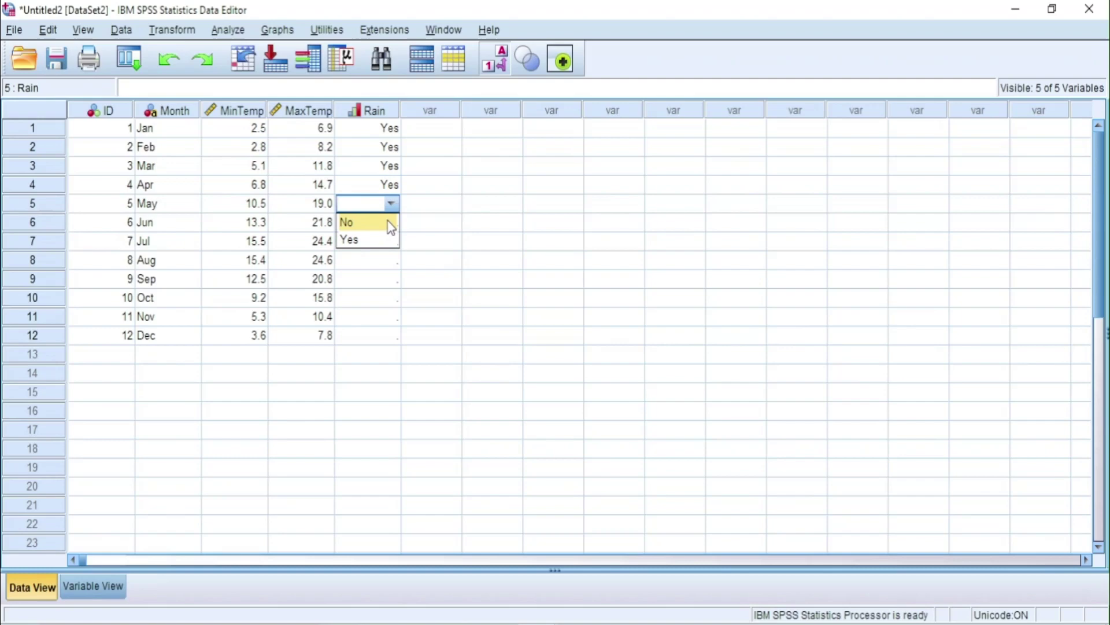
left_click(391, 225)
left_click(390, 223)
left_click(392, 223)
left_click(391, 223)
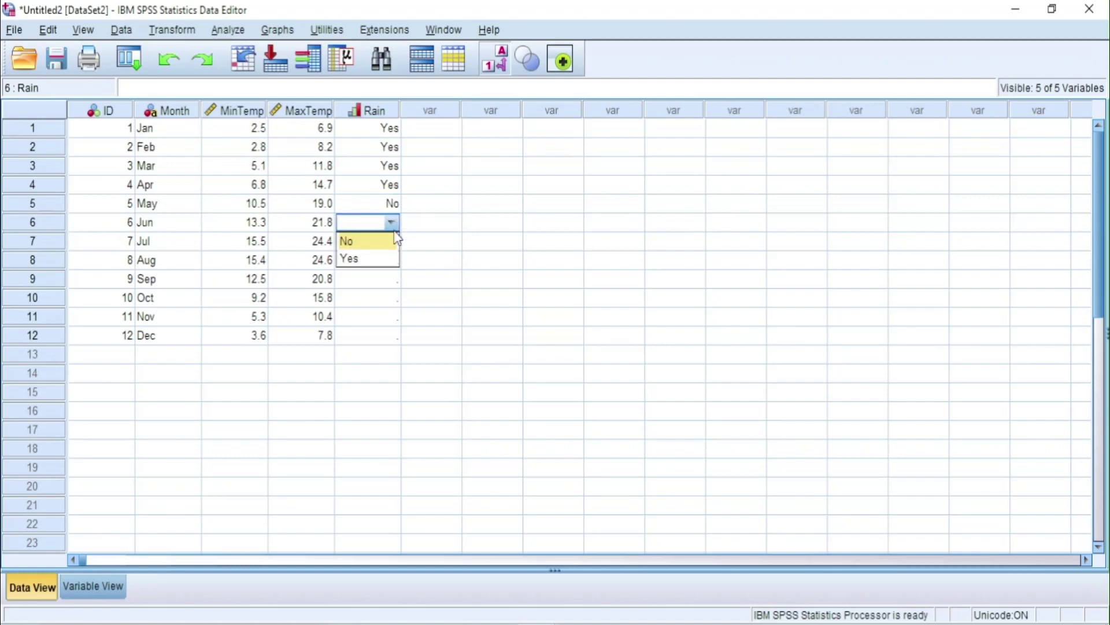
left_click(384, 259)
left_click(391, 223)
left_click(387, 250)
left_click(387, 248)
left_click(391, 242)
left_click(392, 241)
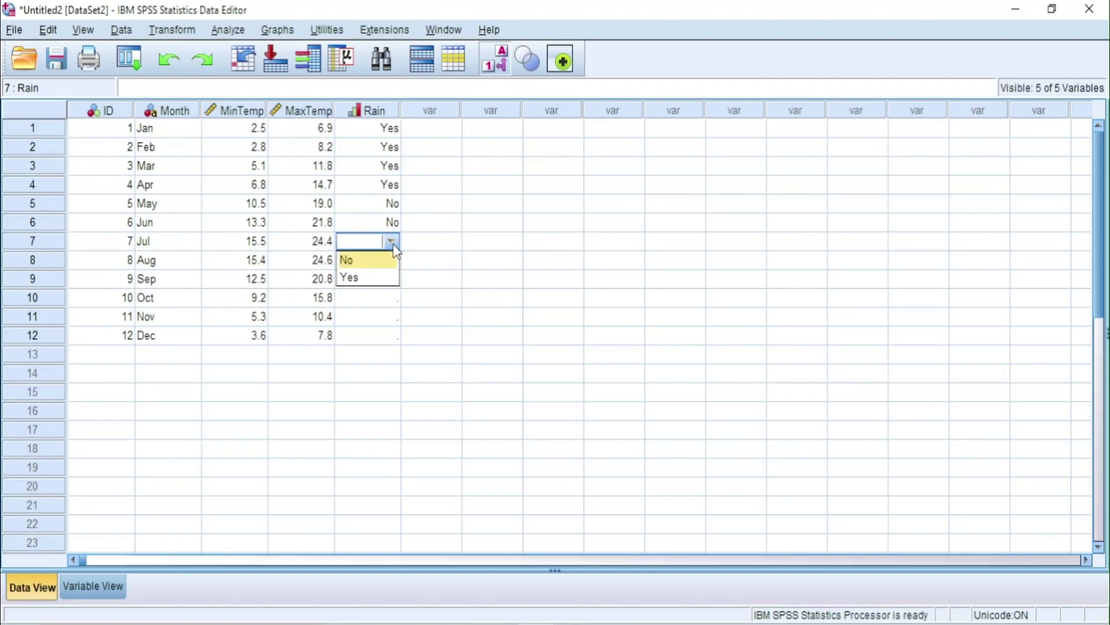
left_click(389, 262)
left_click(390, 260)
left_click(391, 260)
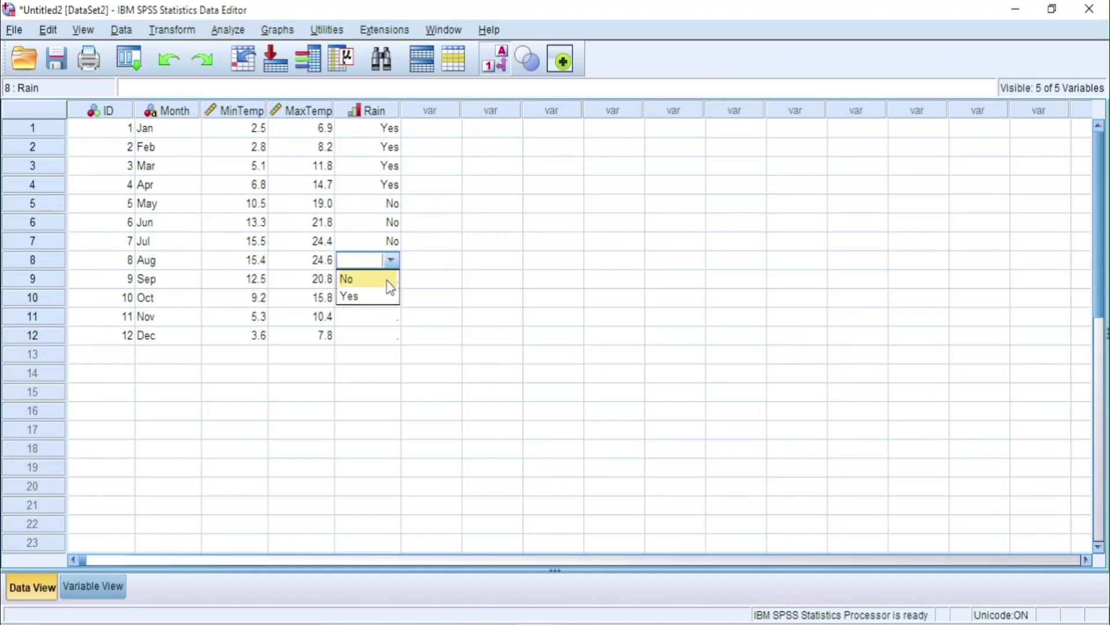
left_click(389, 279)
left_click(392, 280)
Set Rain to Yes for September, October, November and December.
left_click(392, 278)
left_click(392, 279)
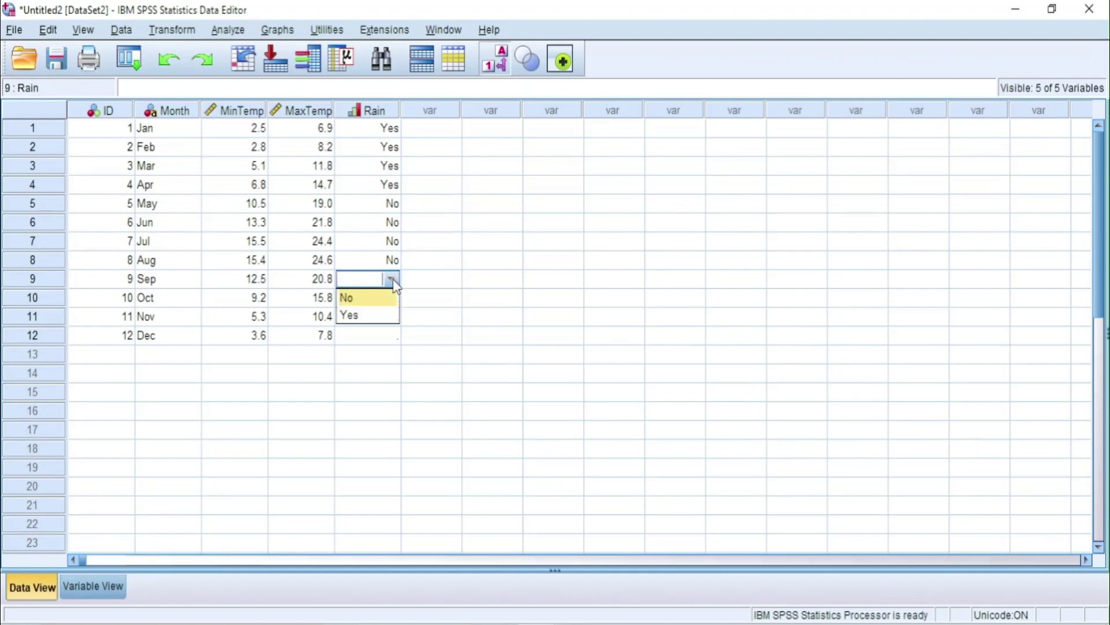
left_click(391, 316)
left_click(390, 302)
left_click(393, 300)
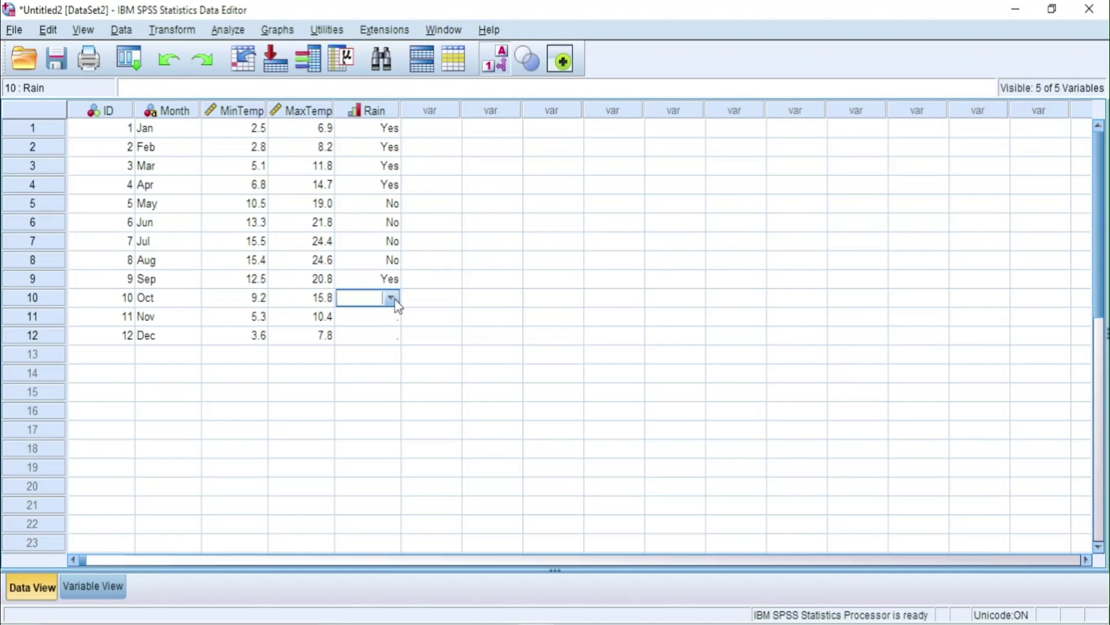
left_click(393, 299)
left_click(385, 334)
left_click(386, 317)
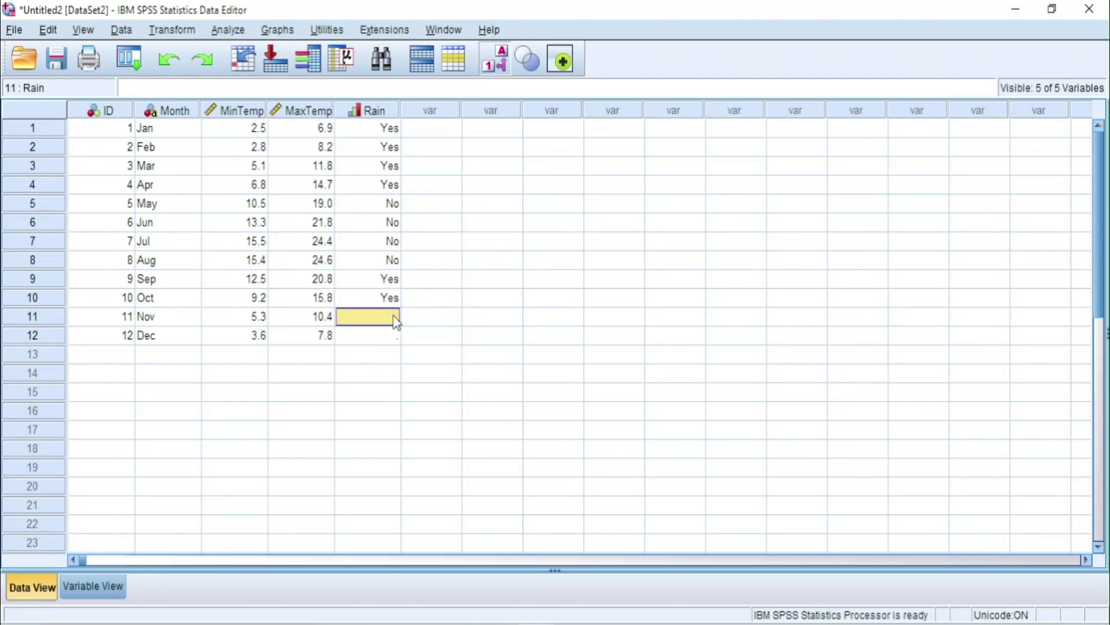
left_click(390, 317)
left_click(393, 317)
left_click(384, 352)
left_click(391, 335)
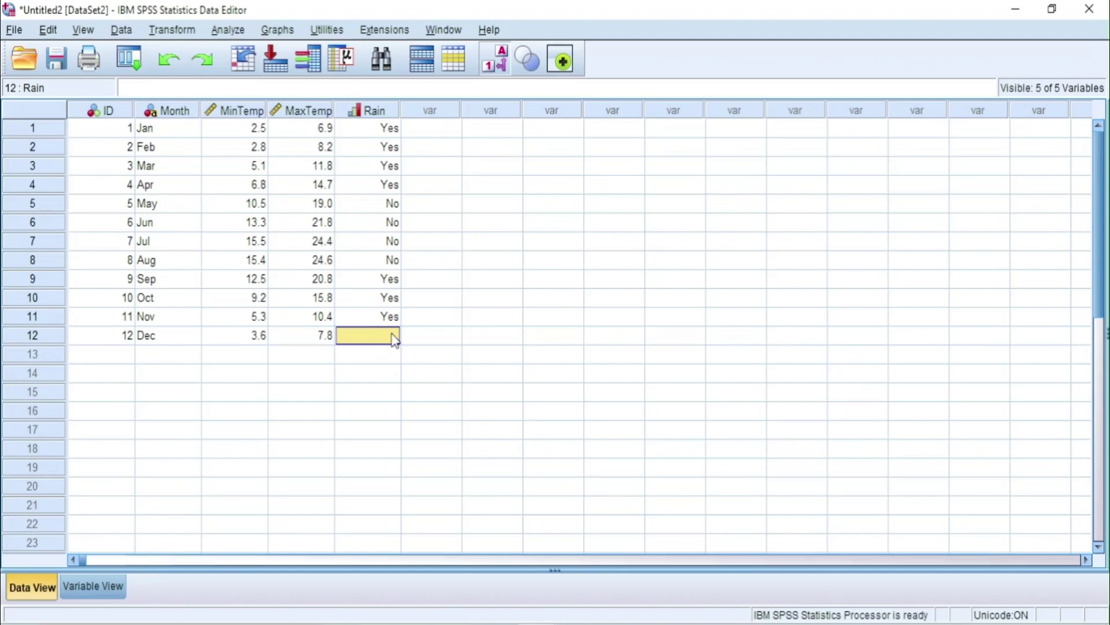
left_click(395, 339)
left_click(395, 336)
left_click(391, 373)
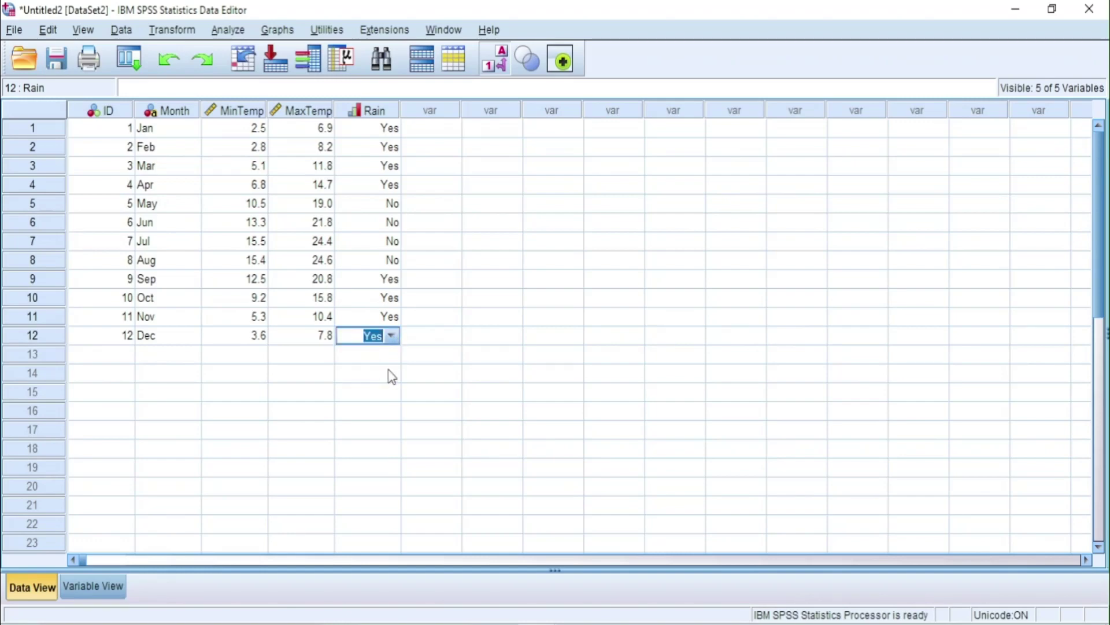
left_click(487, 317)
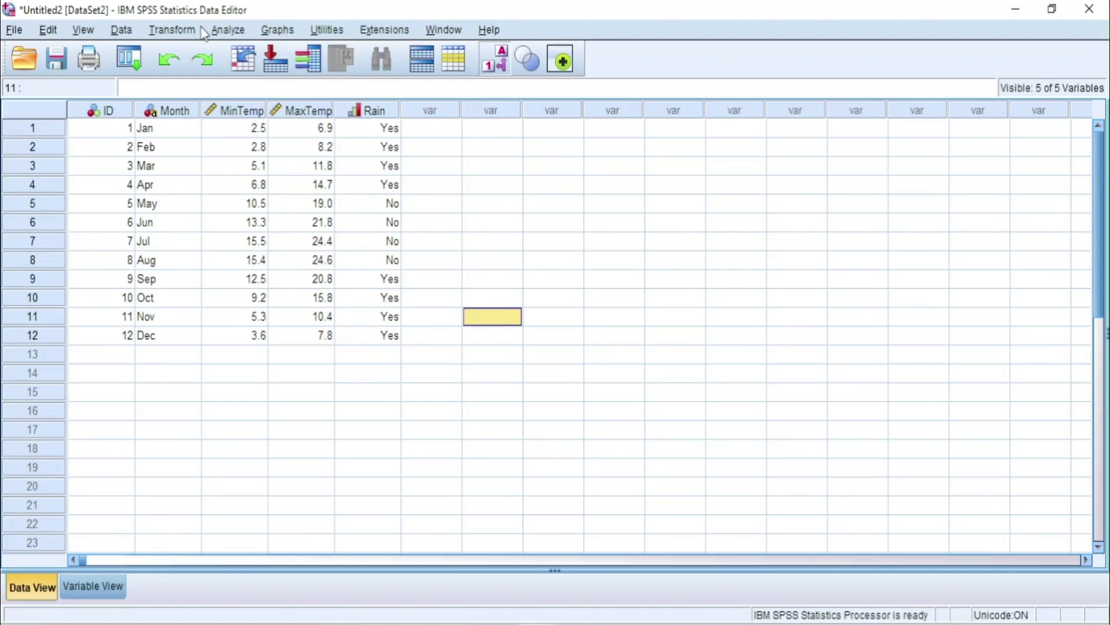
Start a Frequencies analysis with the Did it rain? variable as the analysed variable.
left_click(228, 30)
mouse_move(258, 74)
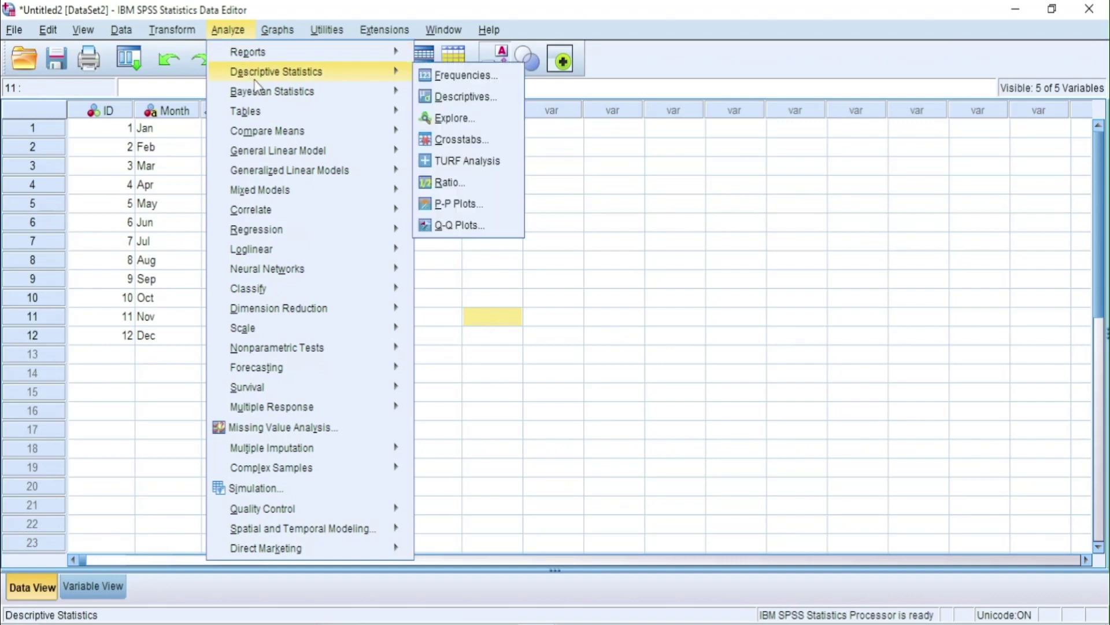
left_click(448, 75)
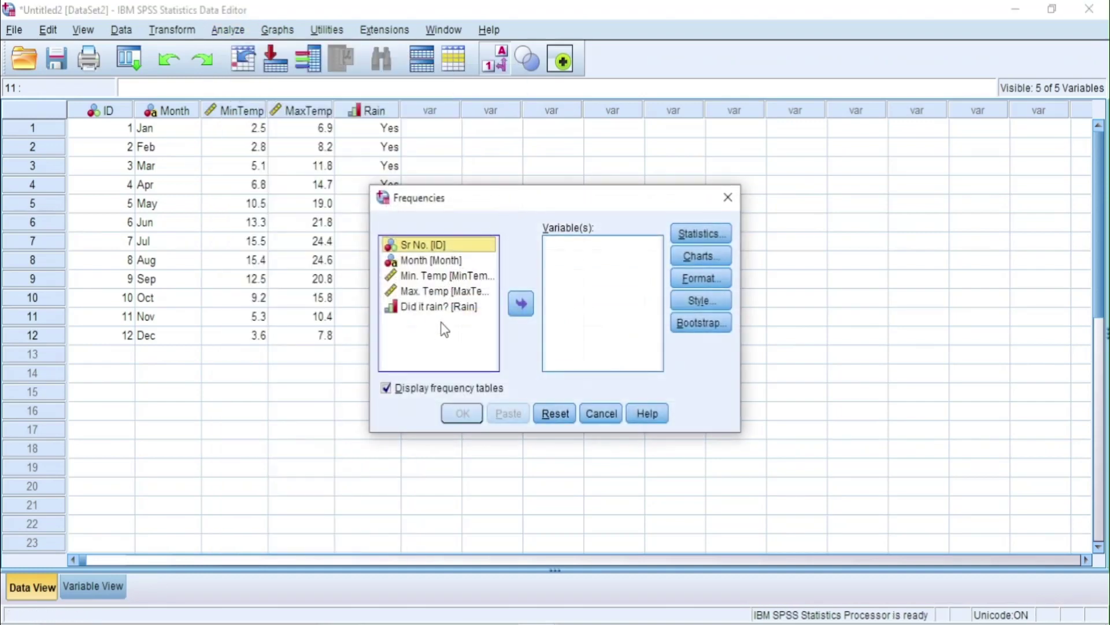
left_click(447, 306)
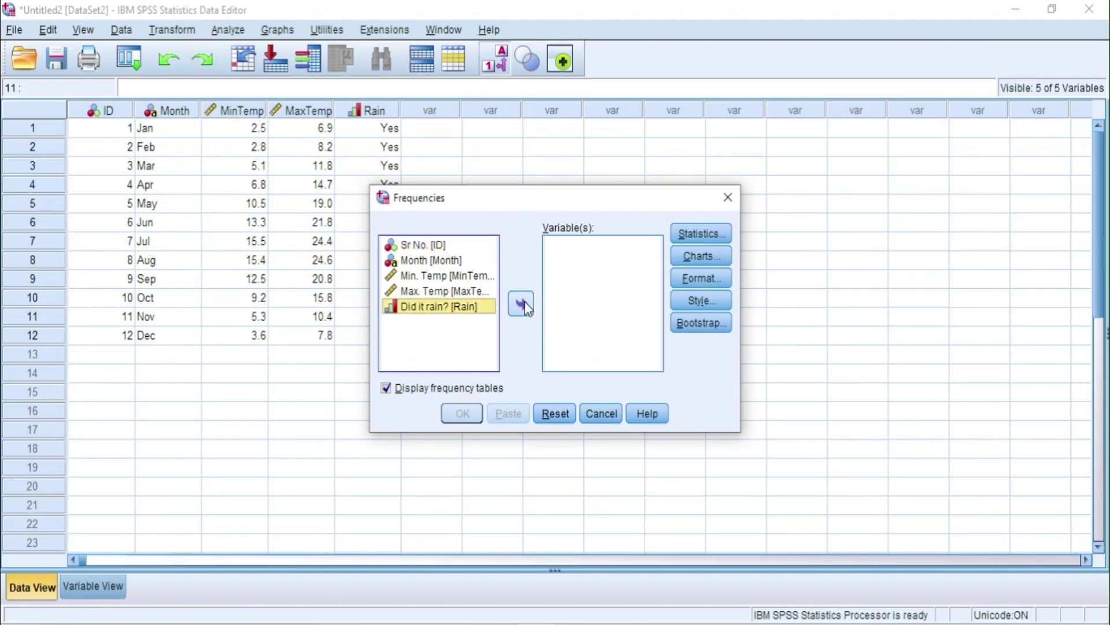
left_click(523, 303)
Leave the statistics options unchanged and choose bar charts in the Frequencies chart options.
left_click(696, 230)
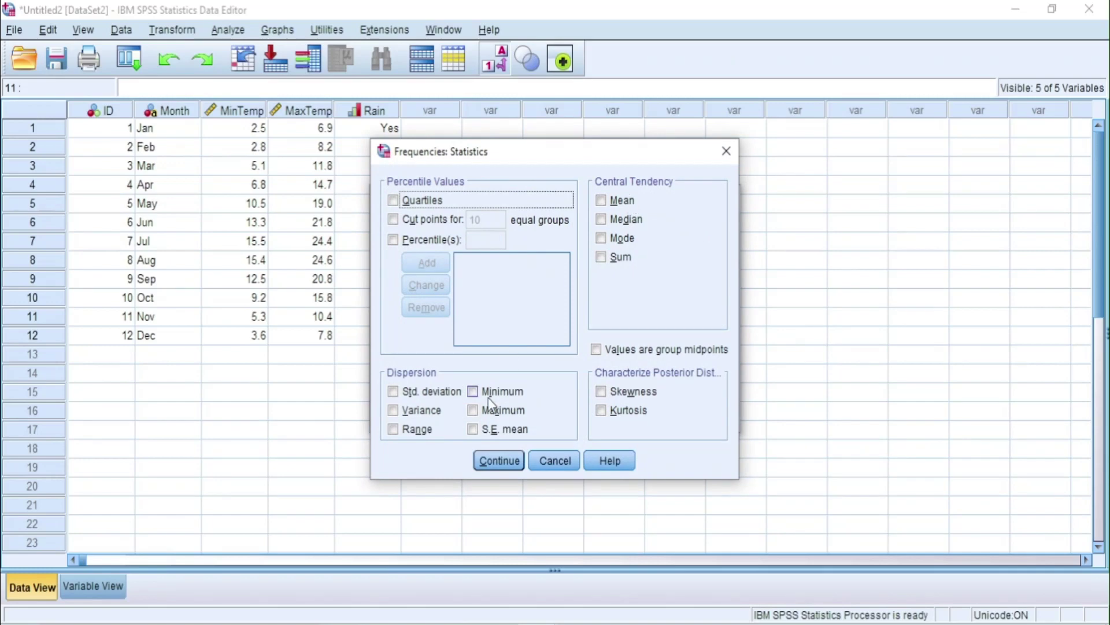
left_click(563, 464)
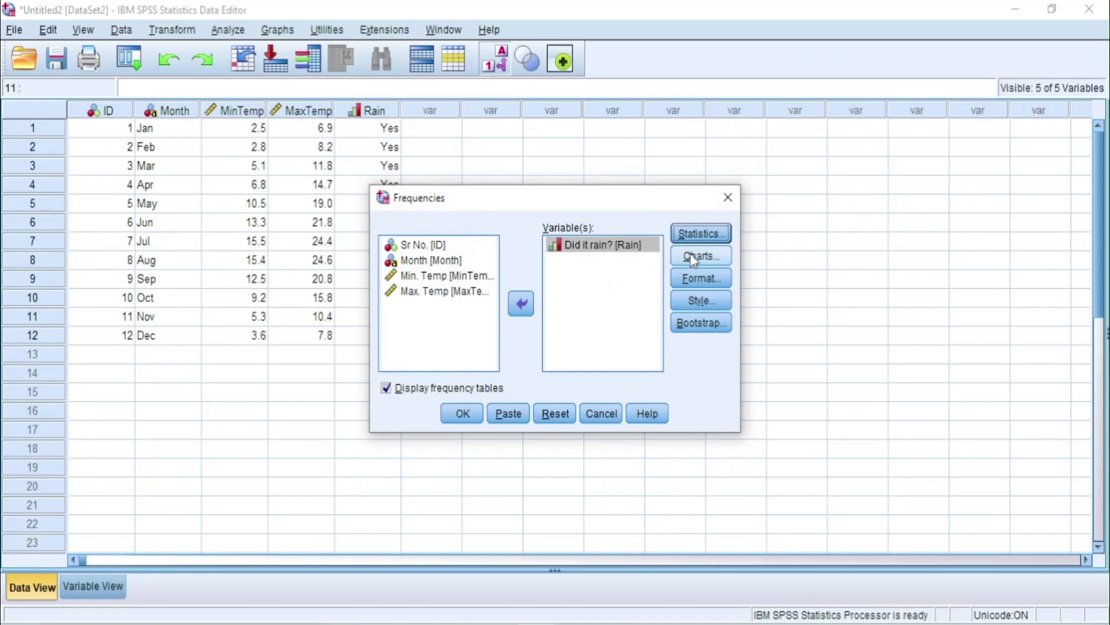
left_click(693, 235)
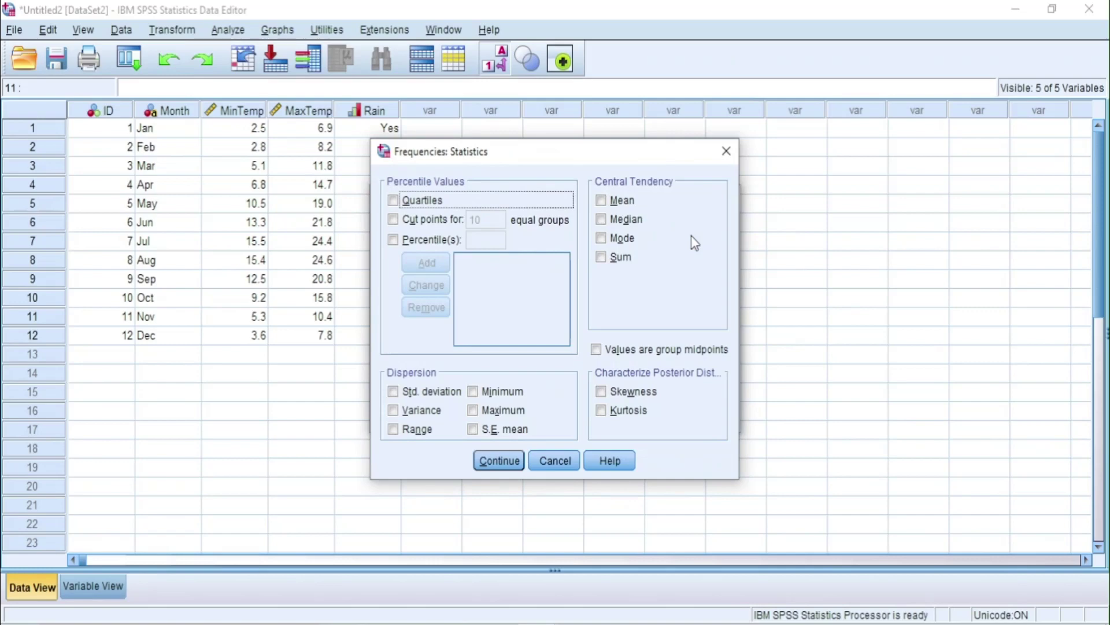
left_click(561, 466)
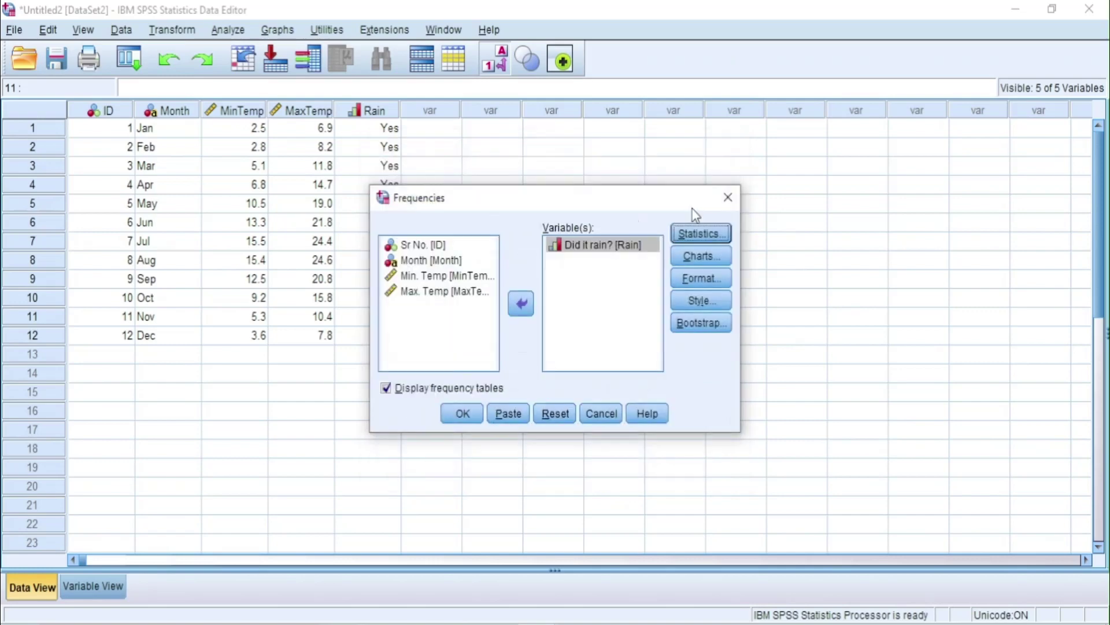
left_click(702, 256)
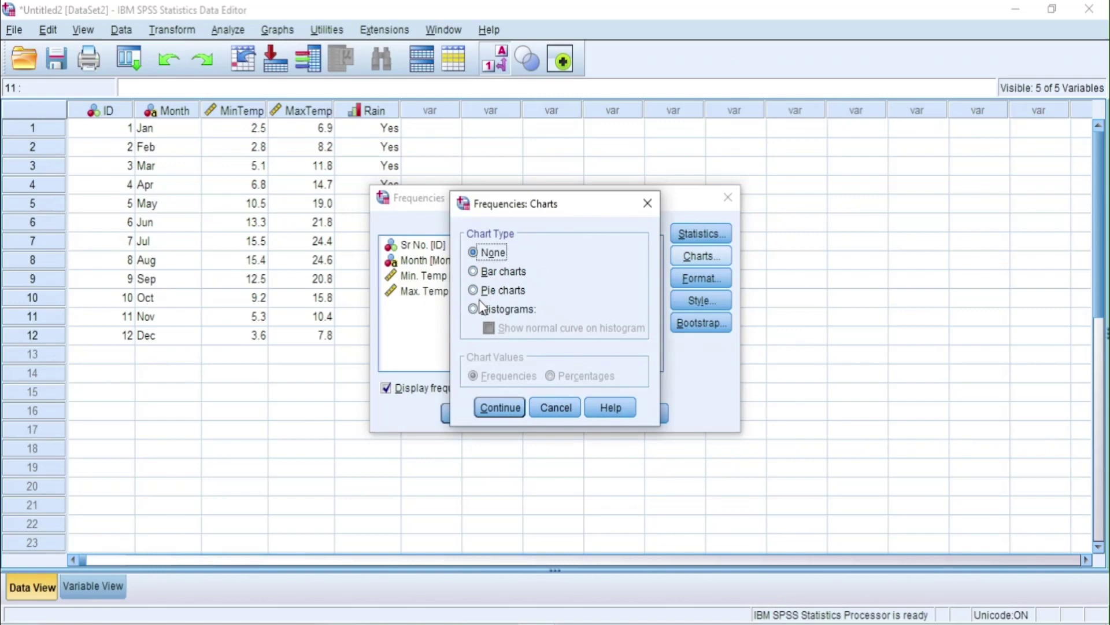
left_click(475, 272)
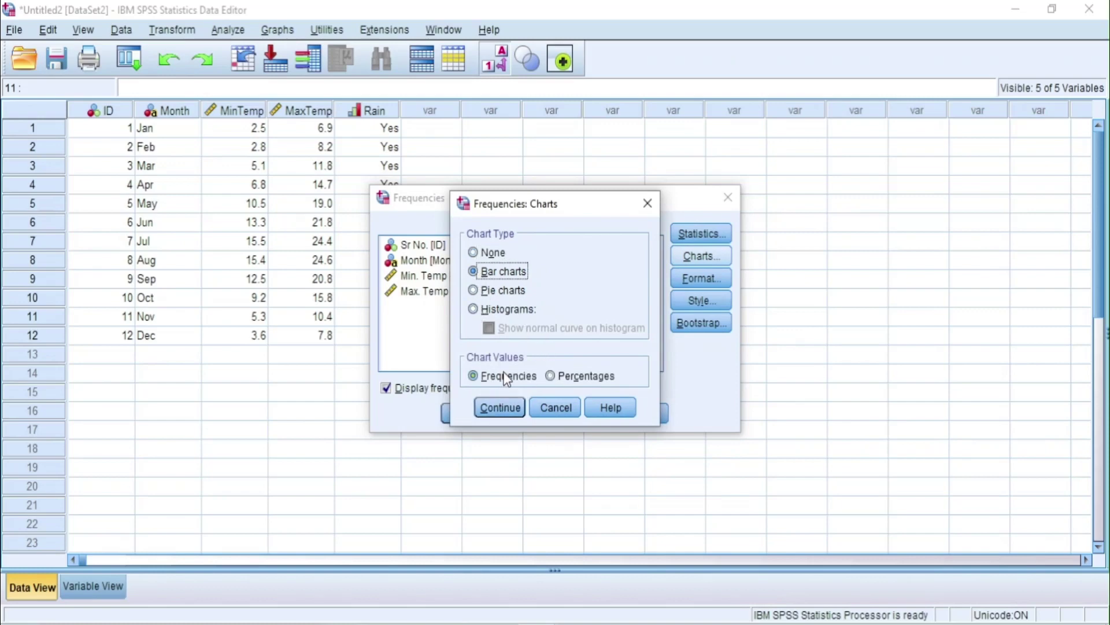
Run the Rain frequencies analysis with bar chart and maximize the output viewer.
left_click(508, 410)
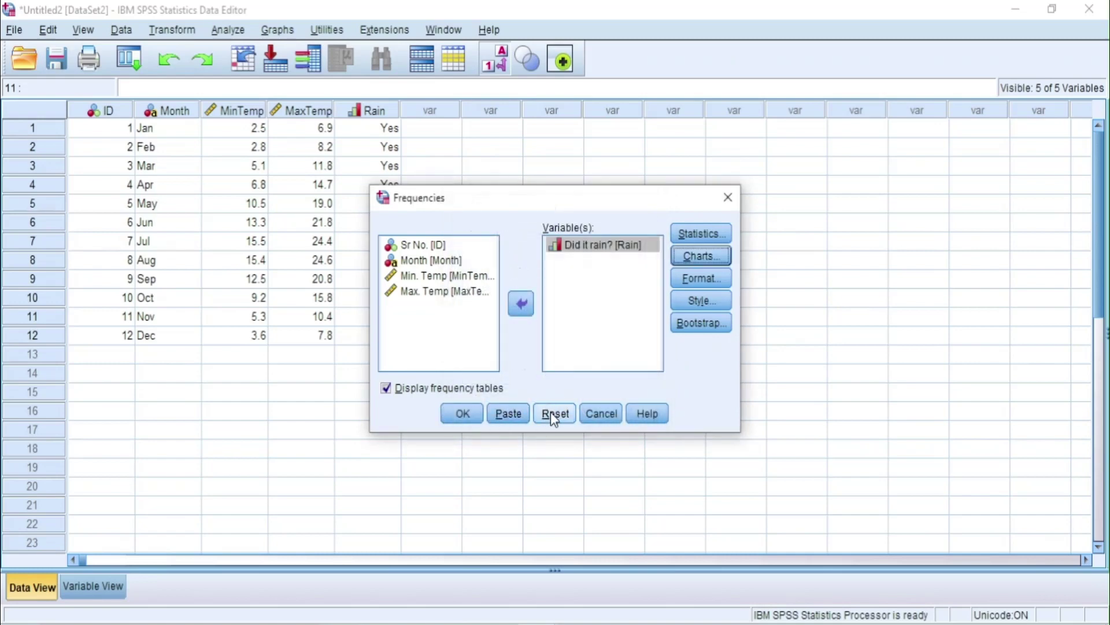
left_click(465, 415)
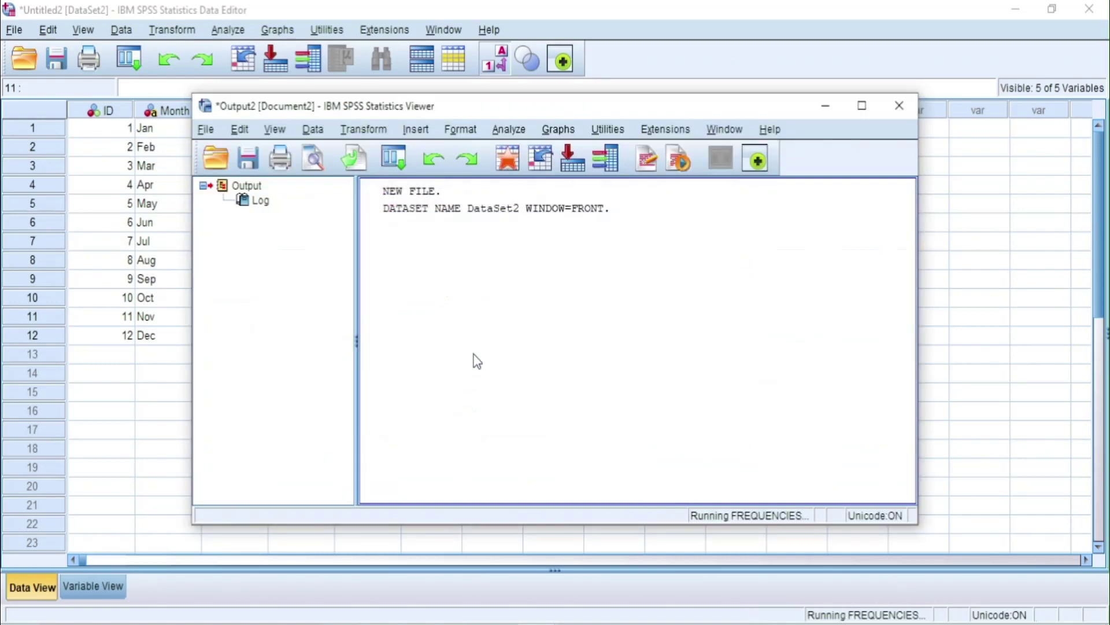
left_click(862, 107)
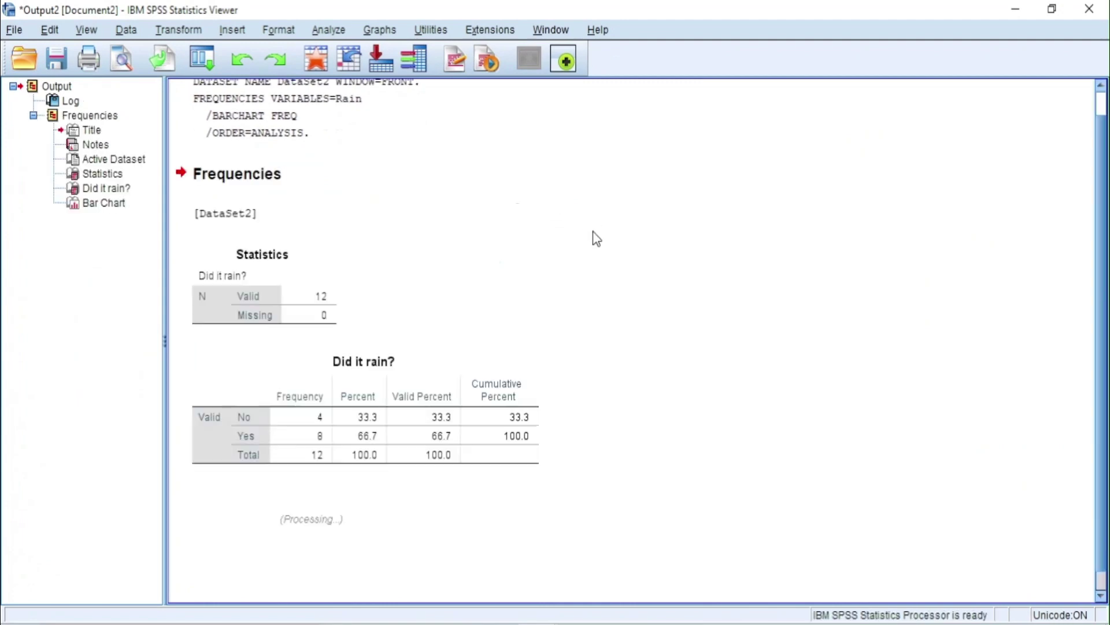
scroll(591, 255, "down", 5)
scroll(590, 271, "up", 6)
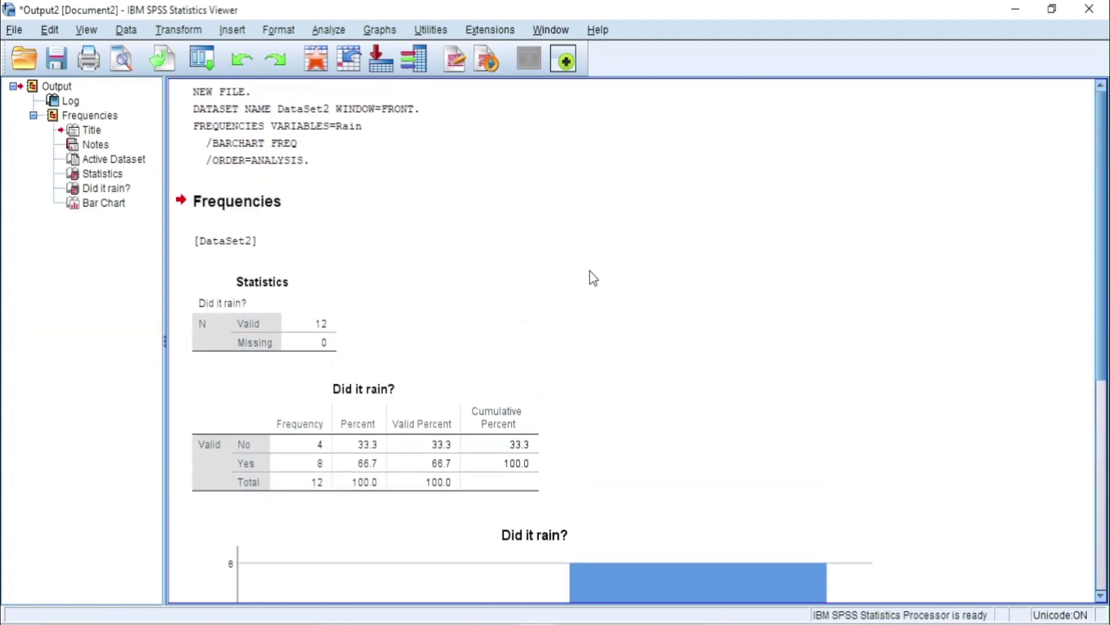
scroll(594, 278, "down", 3)
Review the Rain tables (No 4, Yes 8), copy the bar chart, and minimize both SPSS windows.
left_click(309, 271)
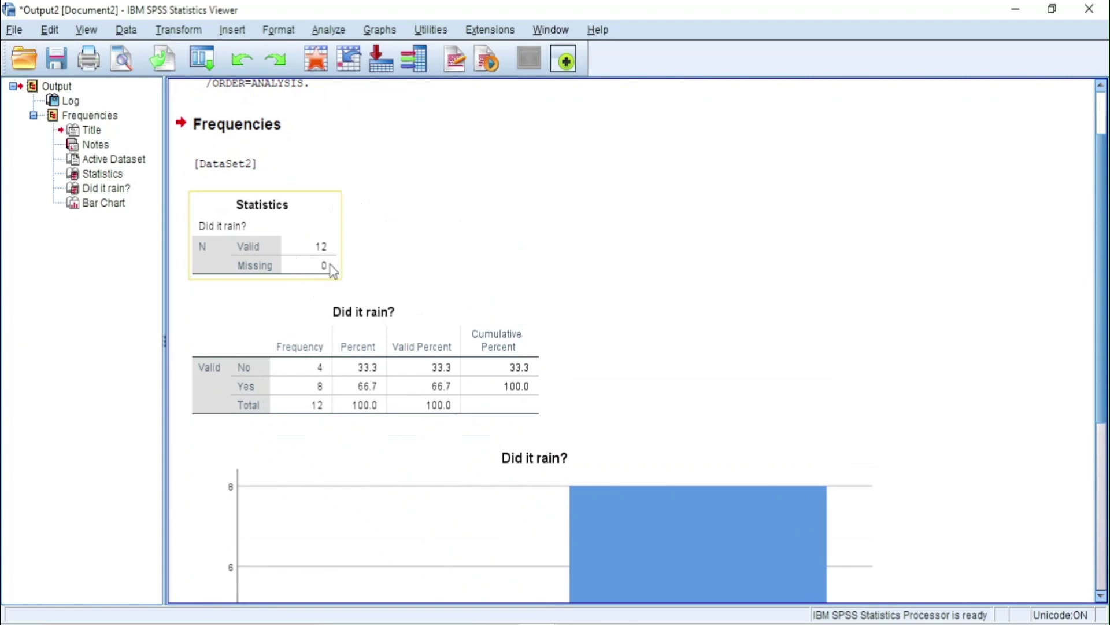
left_click(301, 334)
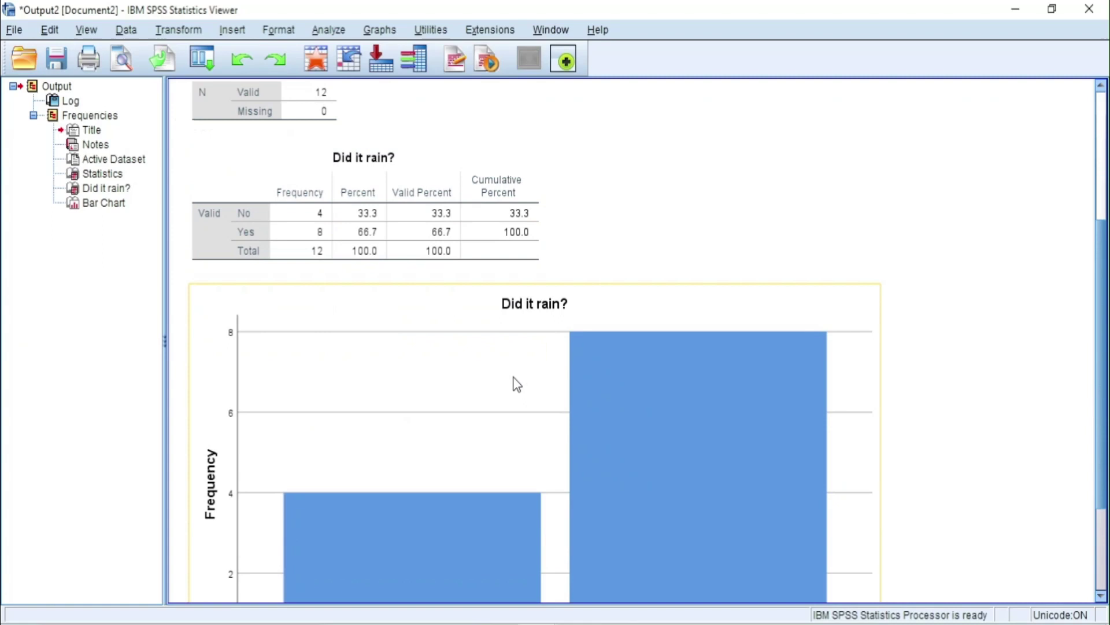
scroll(517, 384, "down", 3)
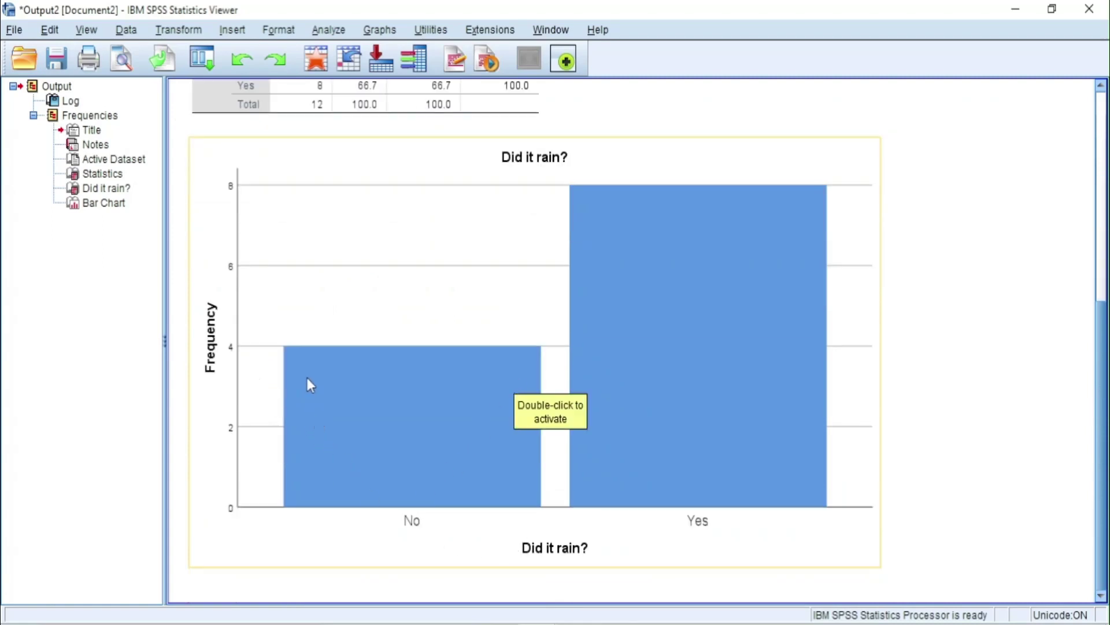
scroll(719, 460, "up", 8)
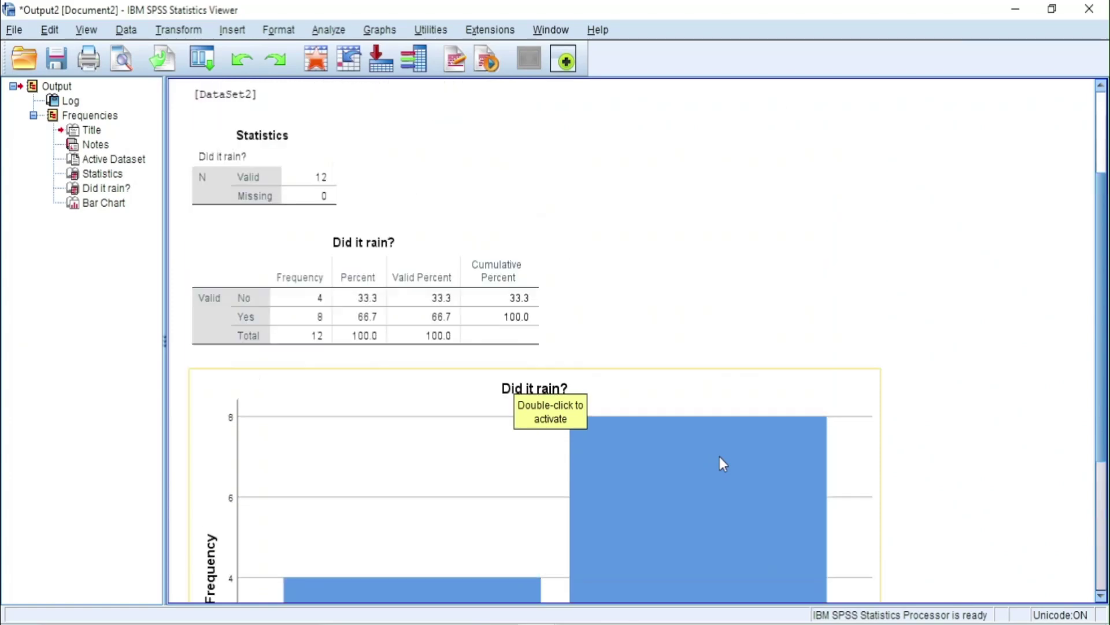
scroll(720, 460, "down", 8)
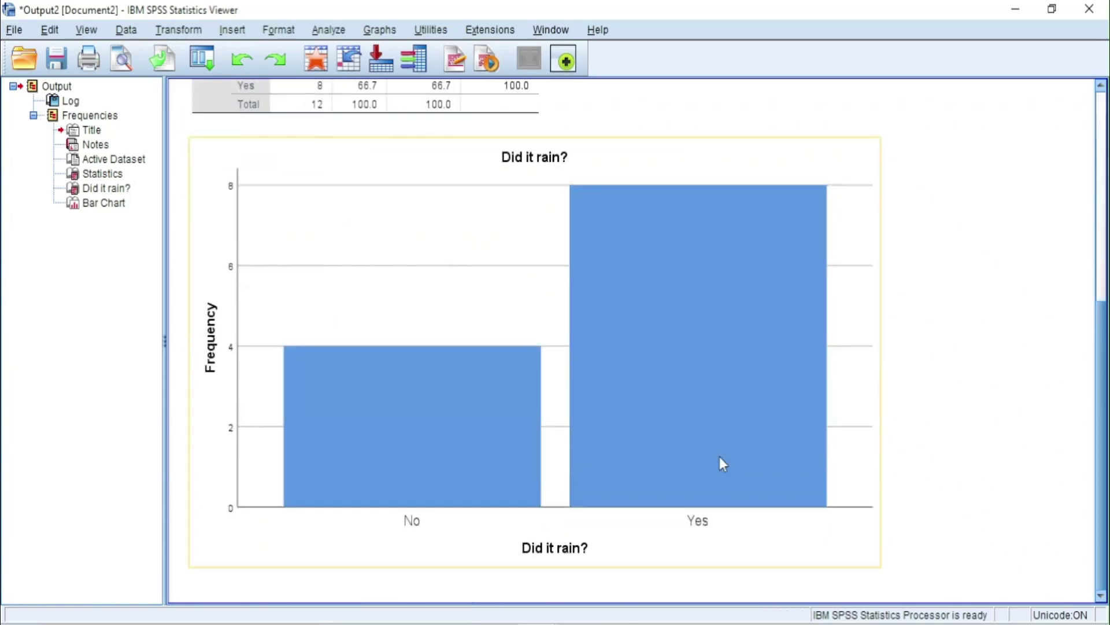
left_click(396, 148)
right_click(397, 148)
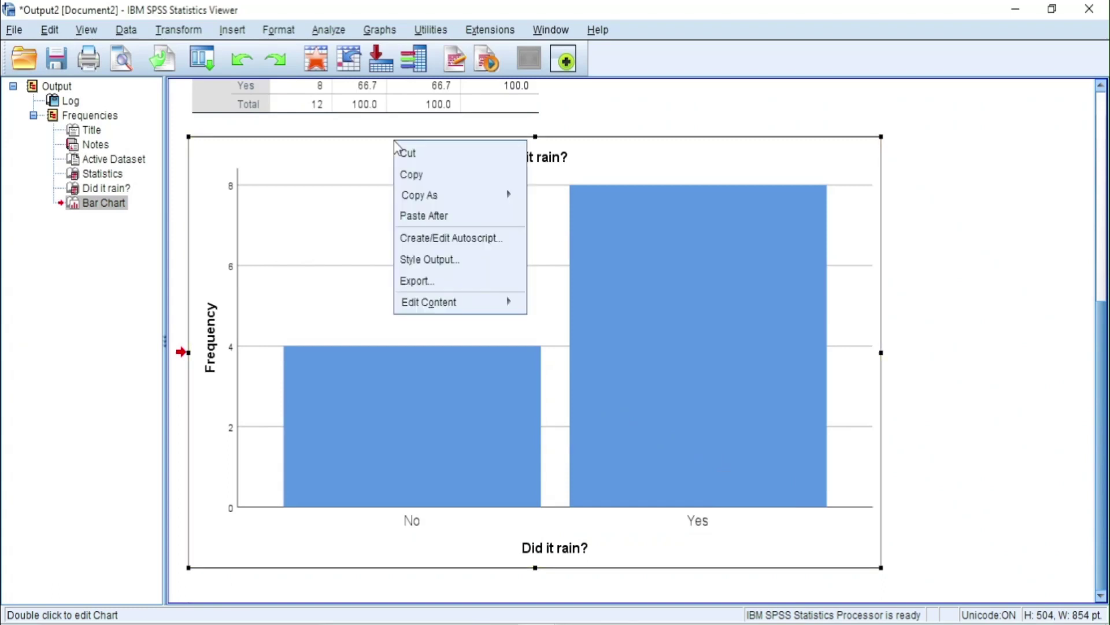
left_click(428, 175)
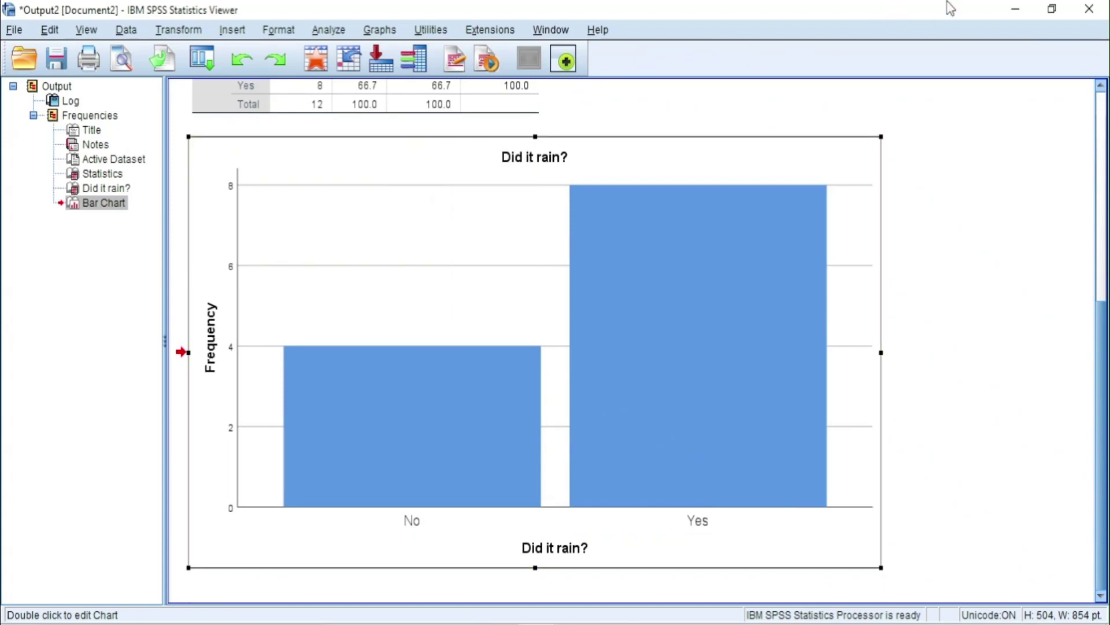
left_click(1015, 9)
left_click(1015, 8)
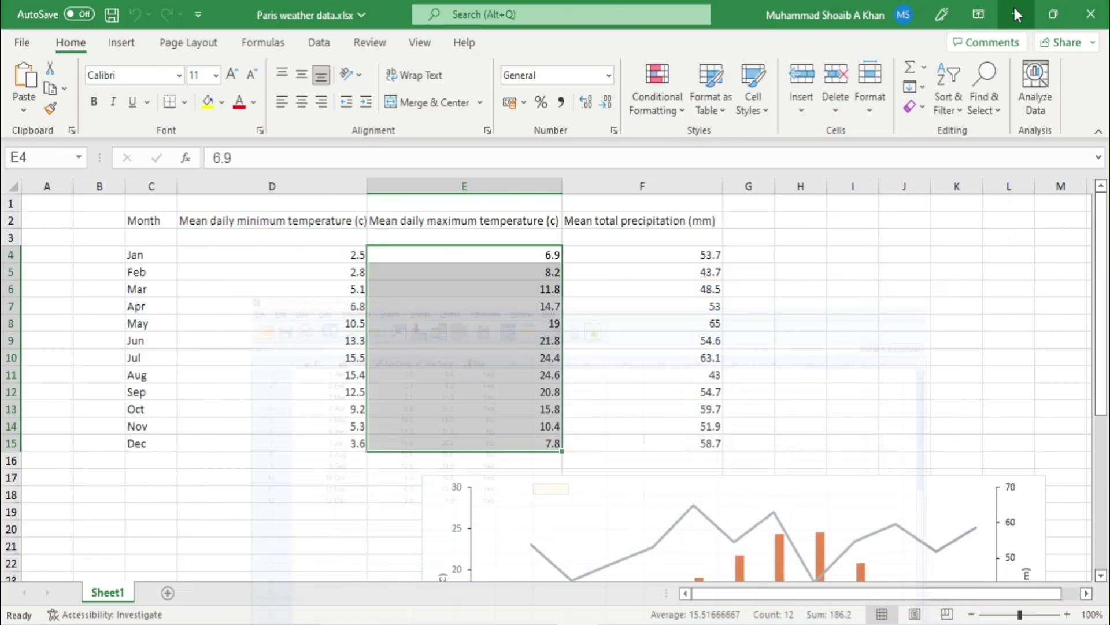
Minimize Excel and create 'Nouveau Document Microsoft Word.docx' on the desktop, keeping the default name.
left_click(1015, 9)
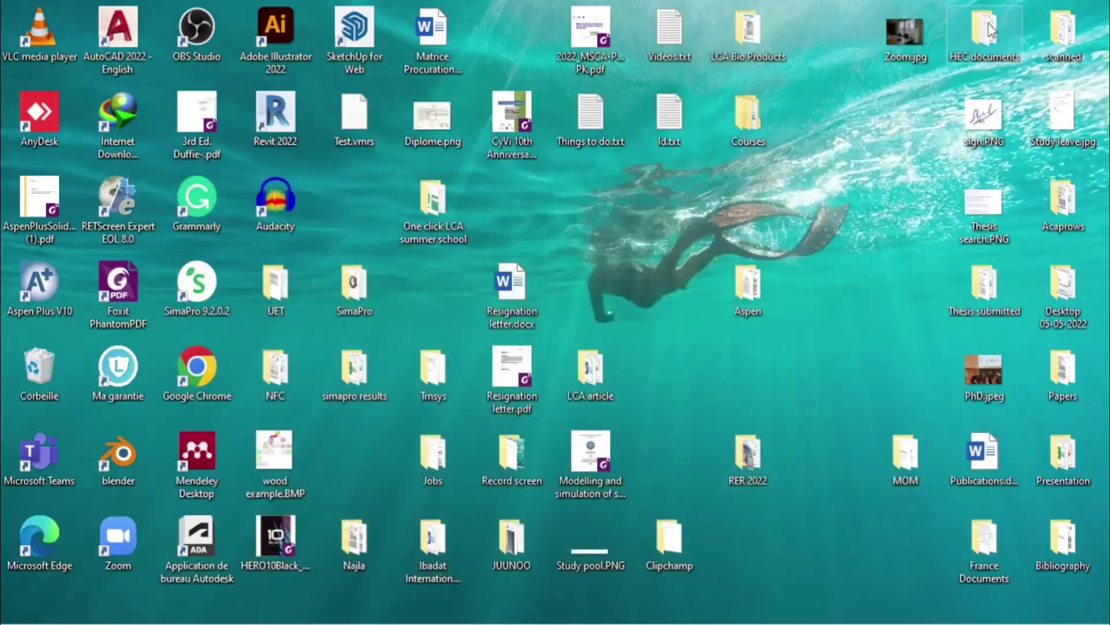
right_click(816, 282)
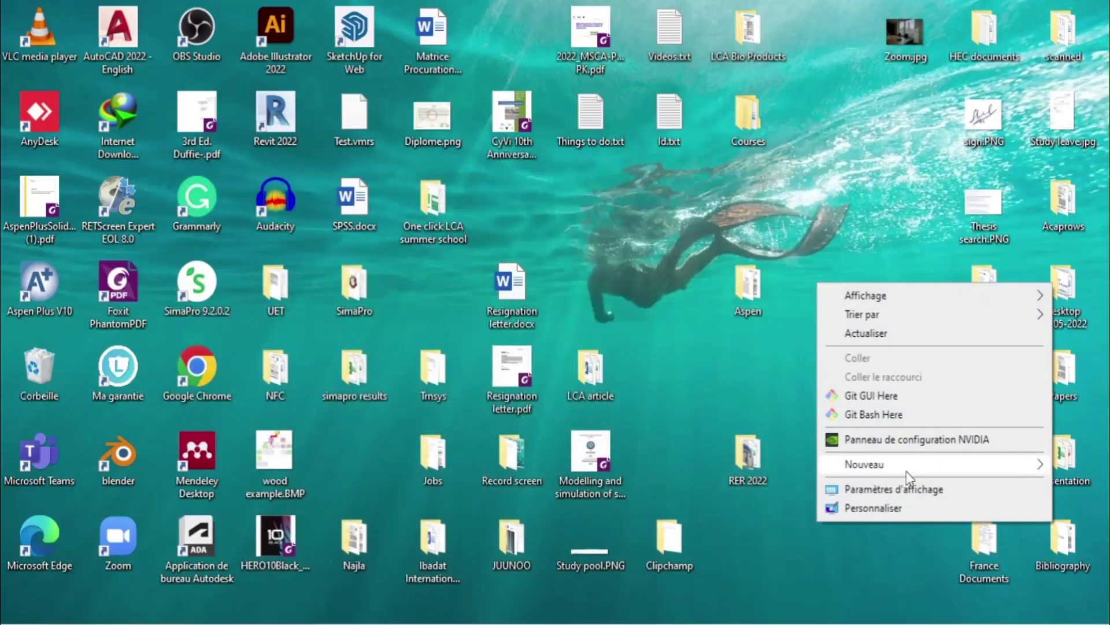
mouse_move(907, 471)
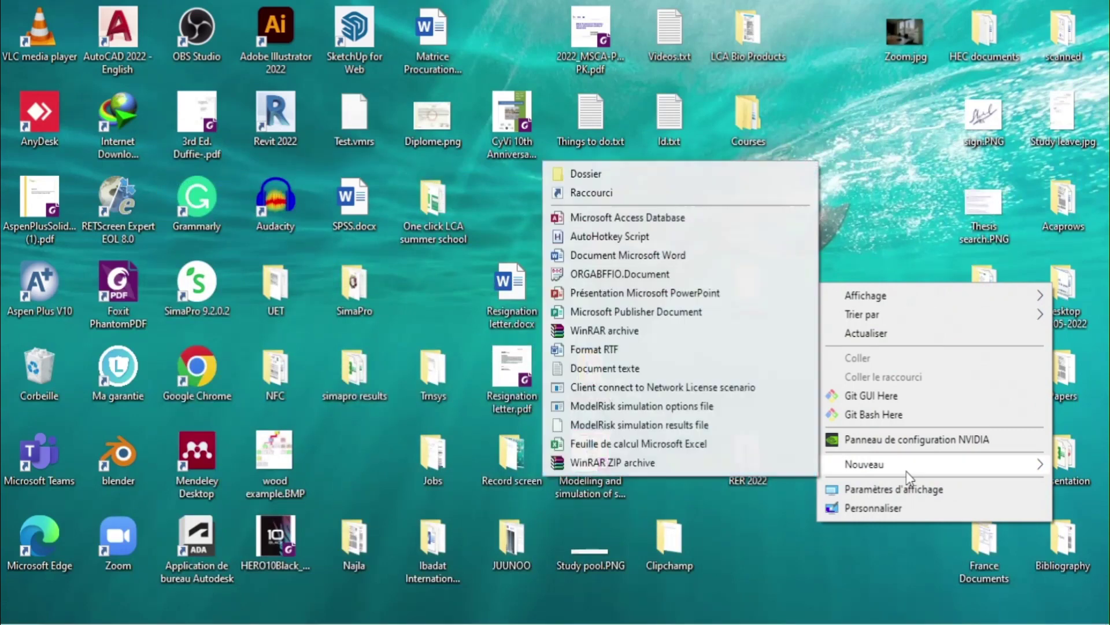
left_click(640, 258)
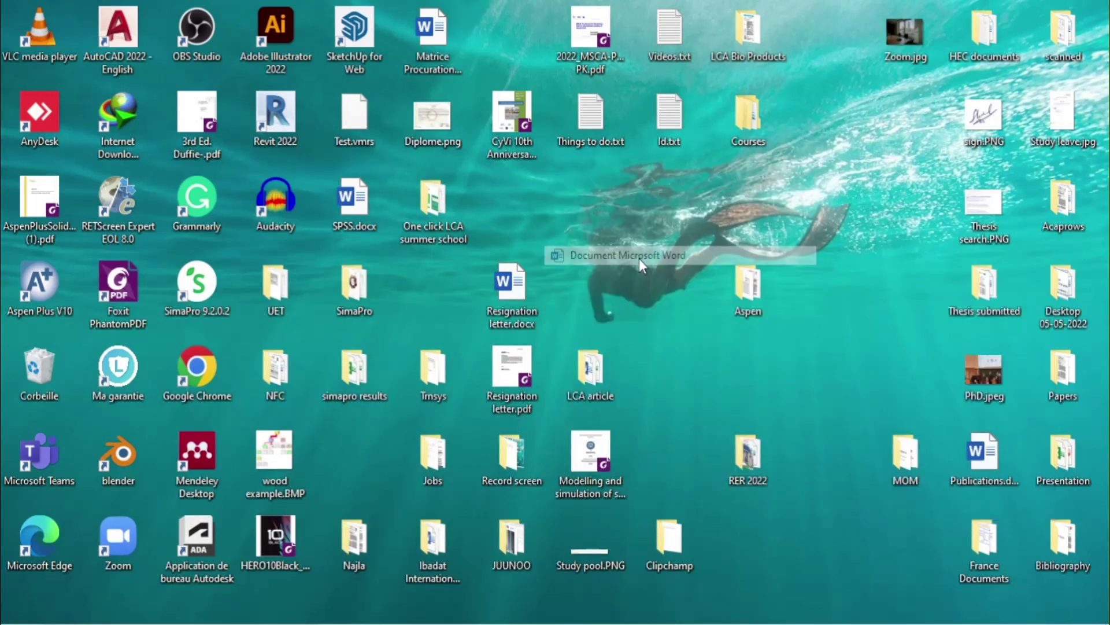
key("Return")
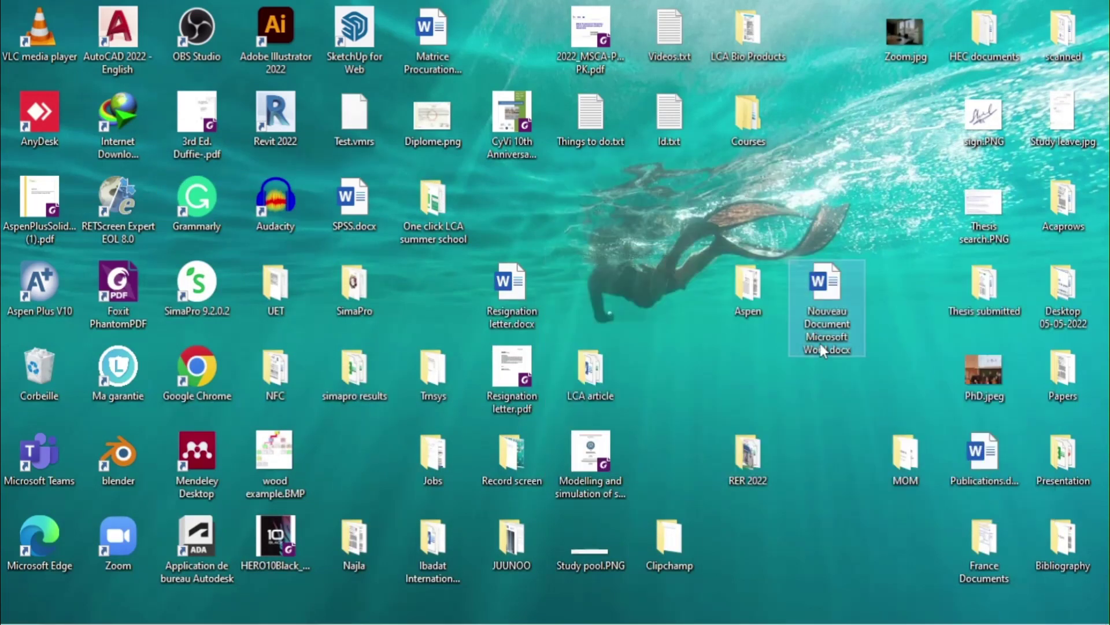
Open the new Word document, paste the Did it rain? bar chart, and return to SPSS.
double_click(821, 346)
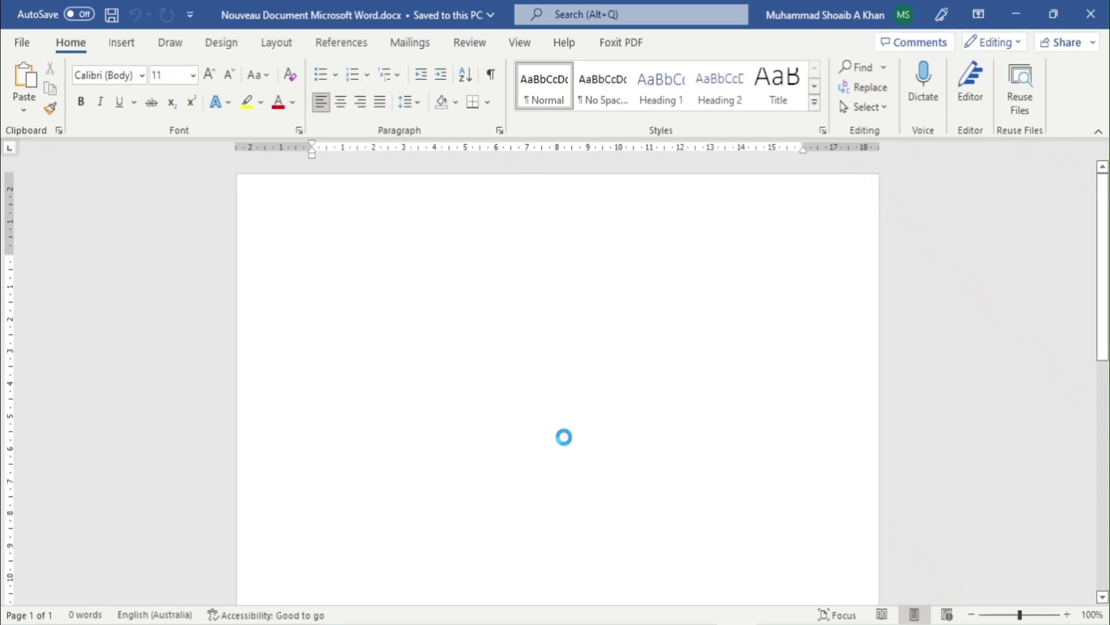
key("ctrl+v")
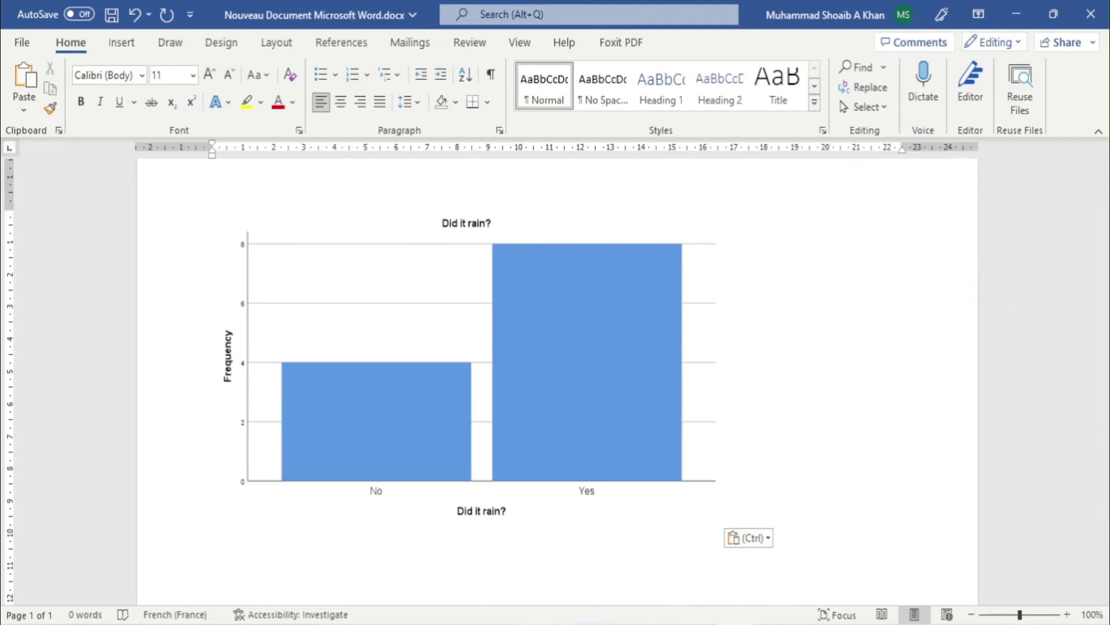
left_click(538, 623)
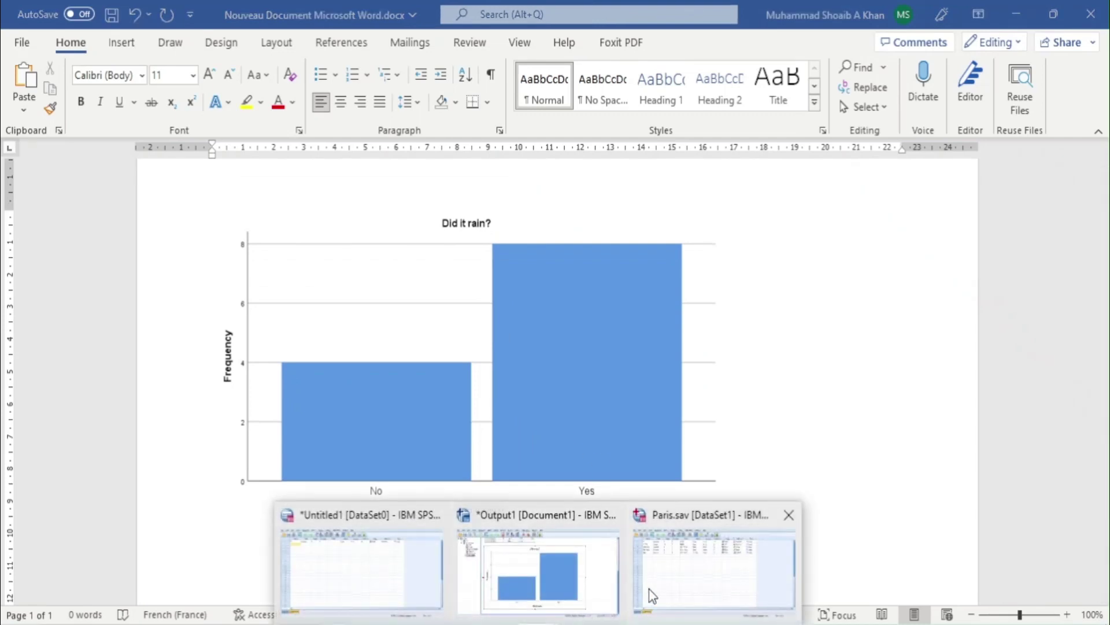
mouse_move(589, 571)
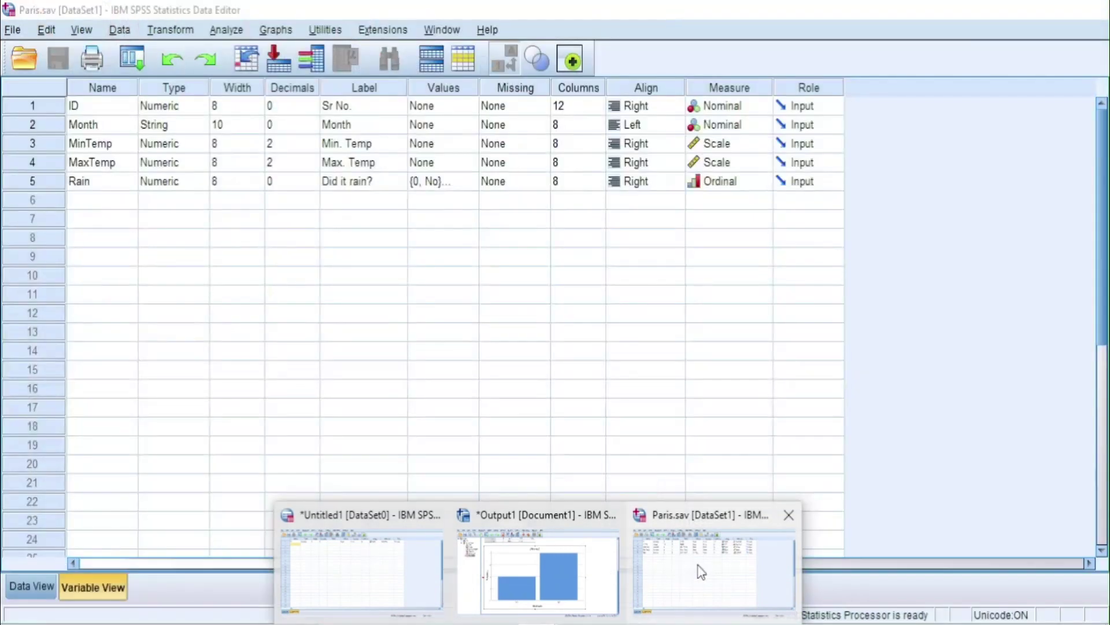
Start a new Frequencies analysis from Paris.sav, replacing Rain with the Min. Temp variable.
left_click(694, 573)
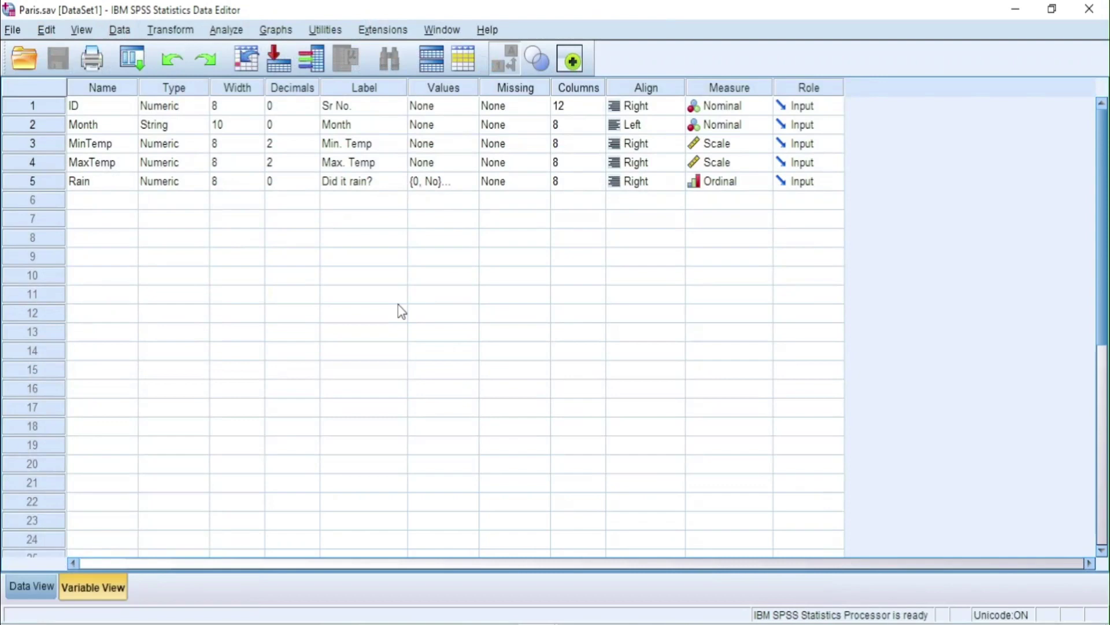
left_click(225, 32)
mouse_move(301, 71)
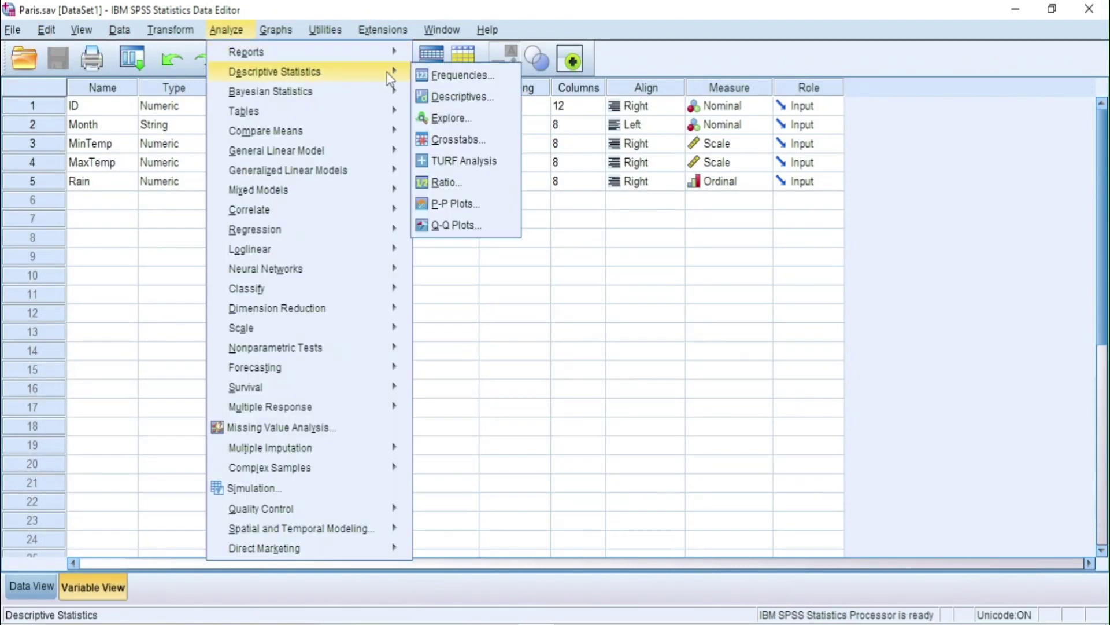
left_click(478, 76)
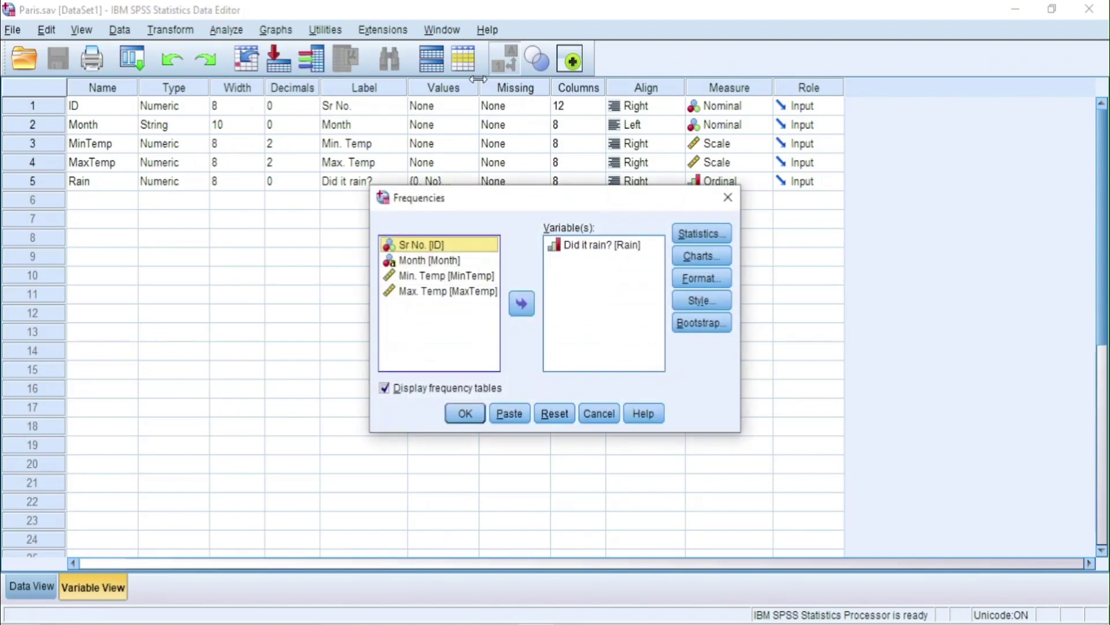
left_click(453, 276)
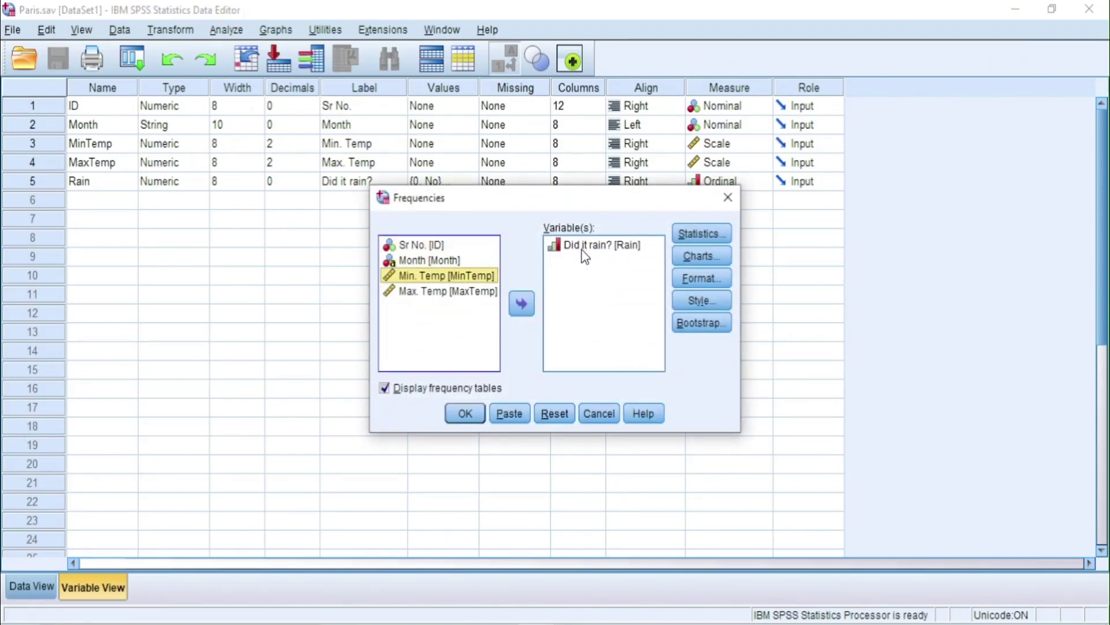
left_click(564, 414)
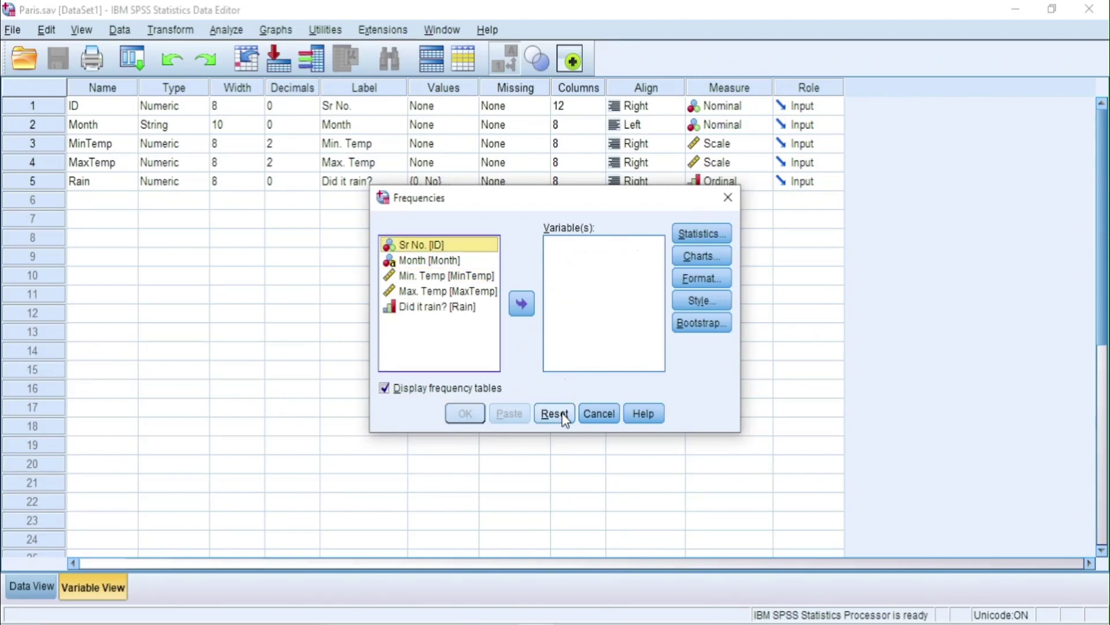
left_click(450, 276)
left_click(524, 305)
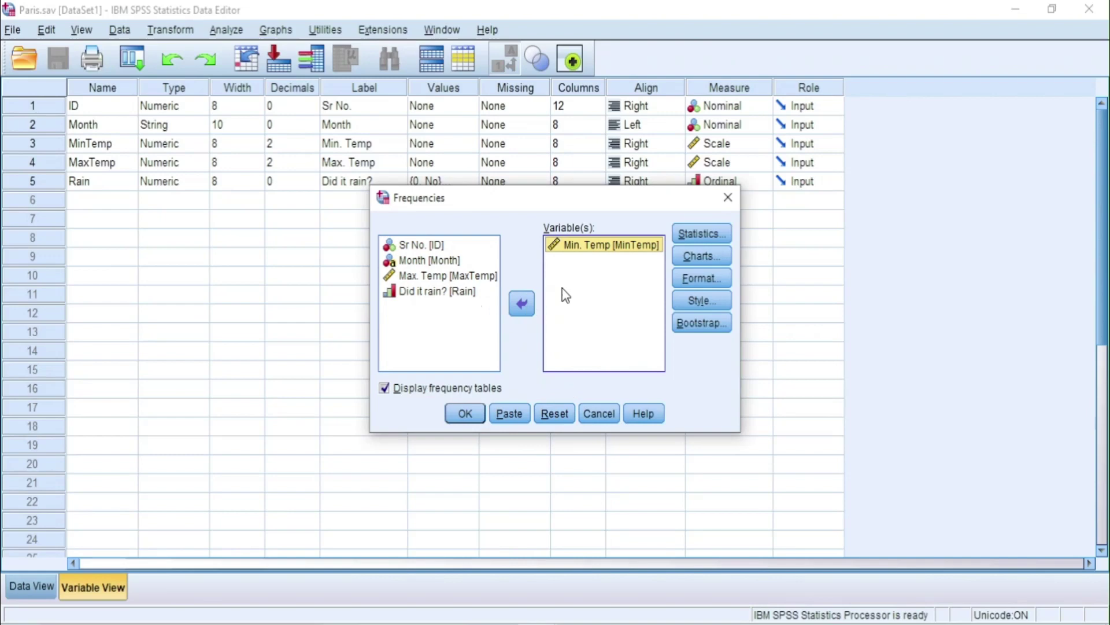
Request mean, minimum, maximum and range statistics for Min. Temp.
left_click(717, 234)
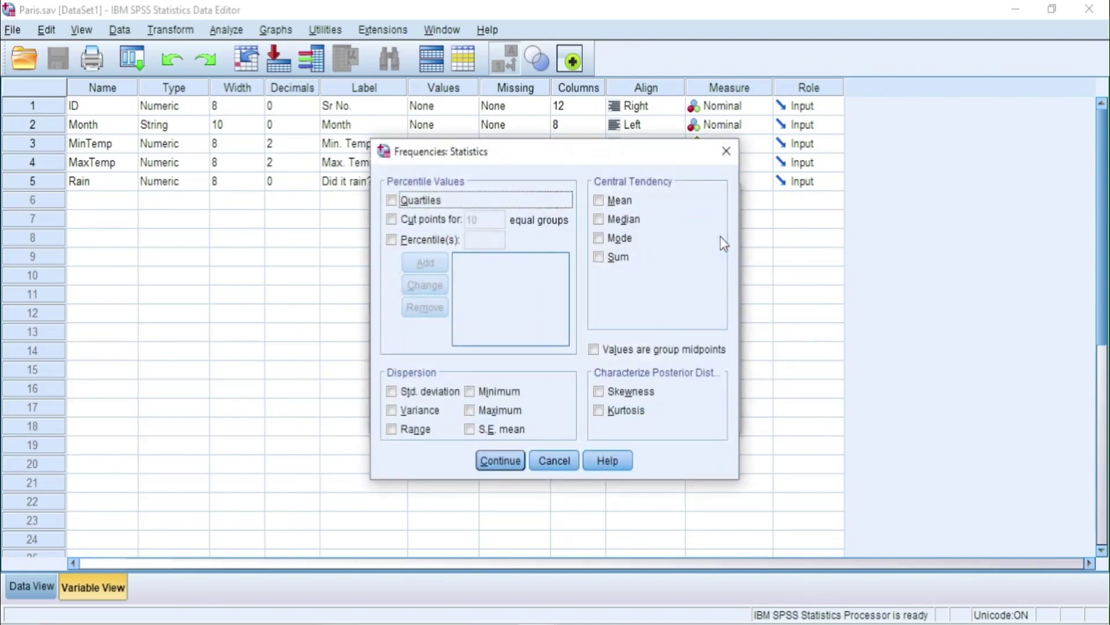
left_click(600, 202)
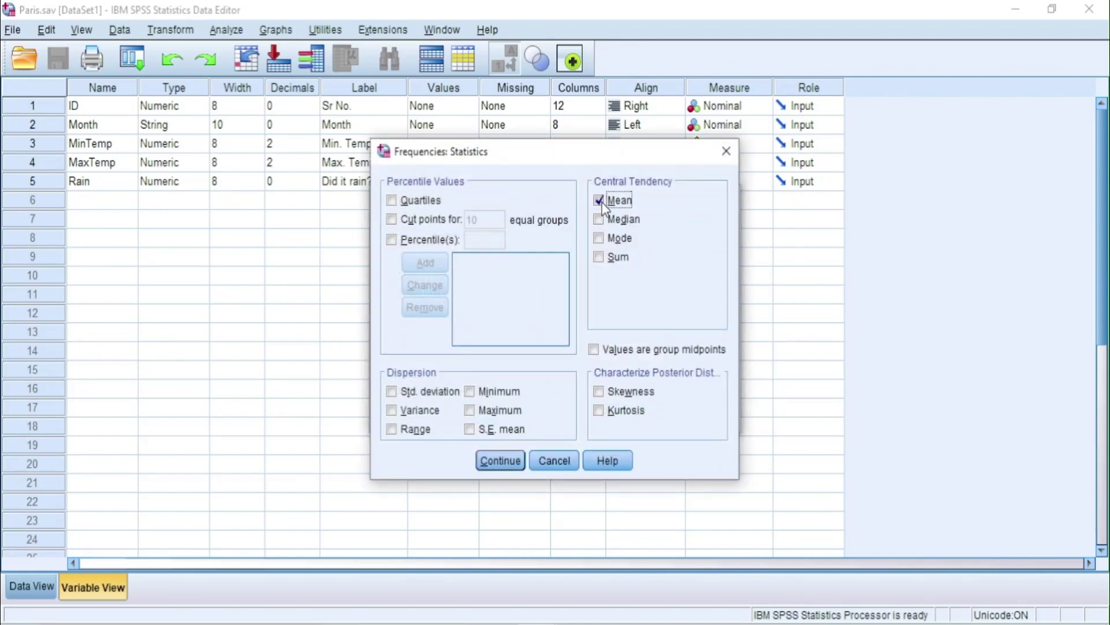
left_click(470, 391)
left_click(469, 409)
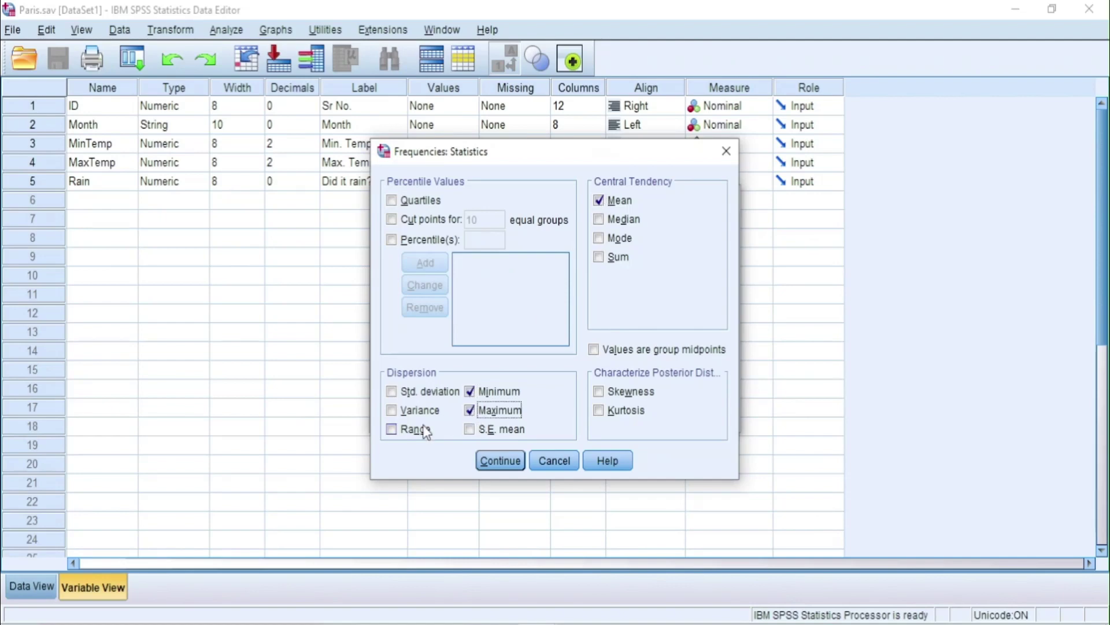
left_click(392, 428)
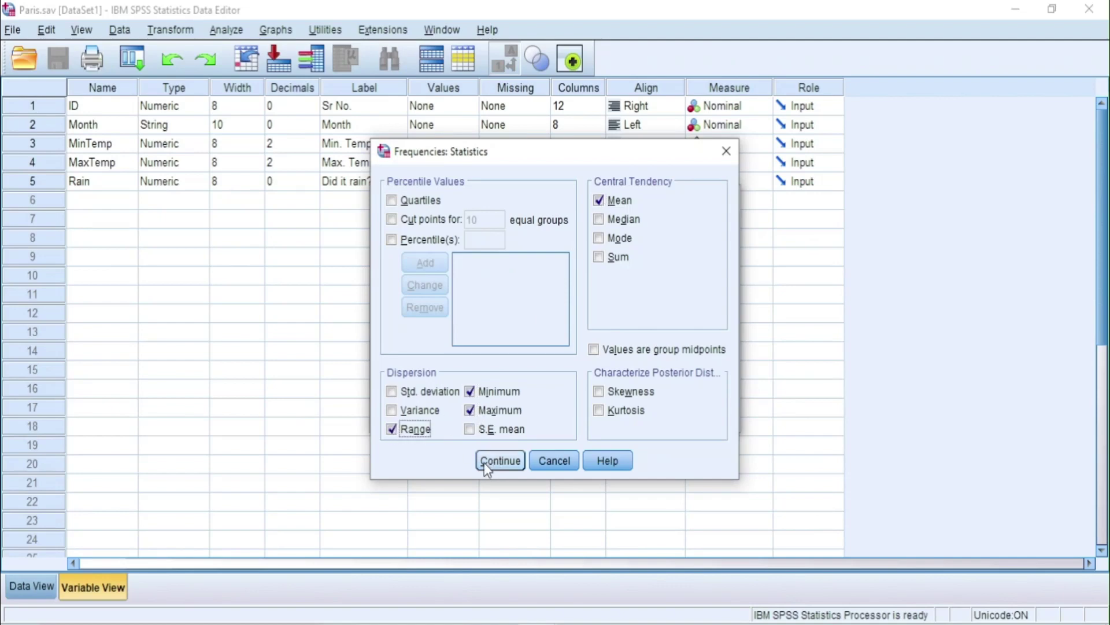
left_click(500, 461)
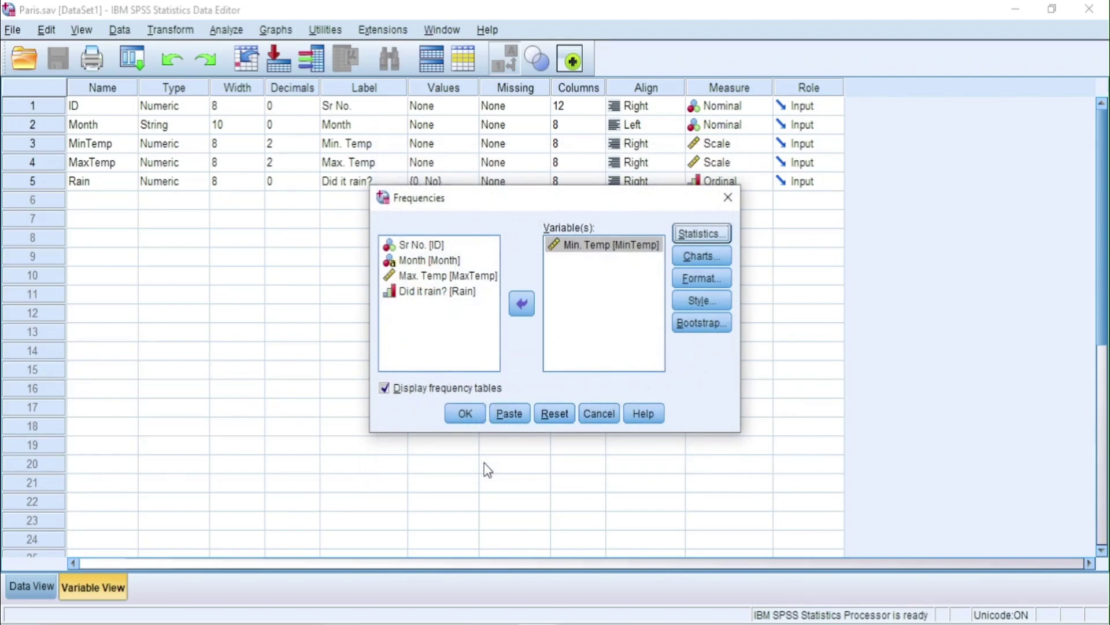
Add a histogram with a normal curve and run the Min. Temp frequencies analysis.
left_click(699, 259)
left_click(473, 311)
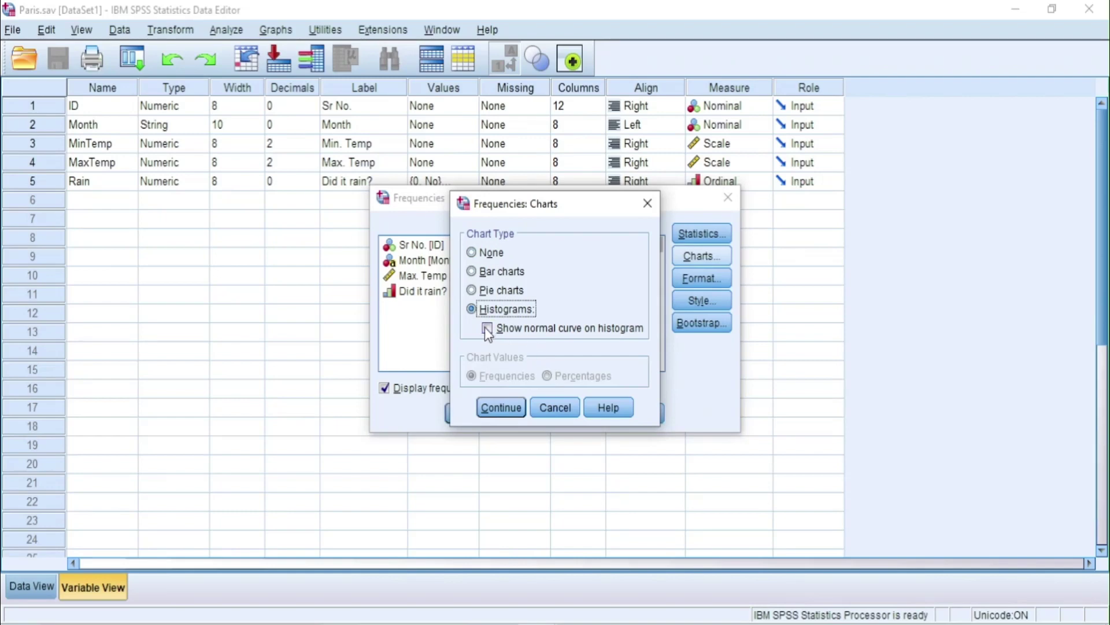
left_click(488, 328)
left_click(508, 408)
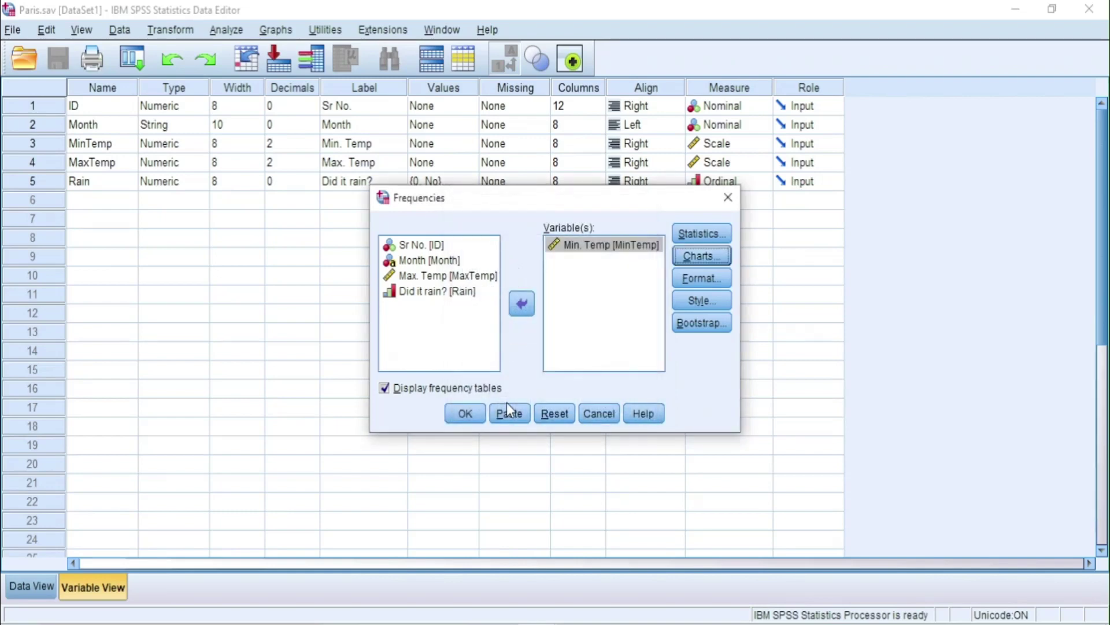
left_click(465, 413)
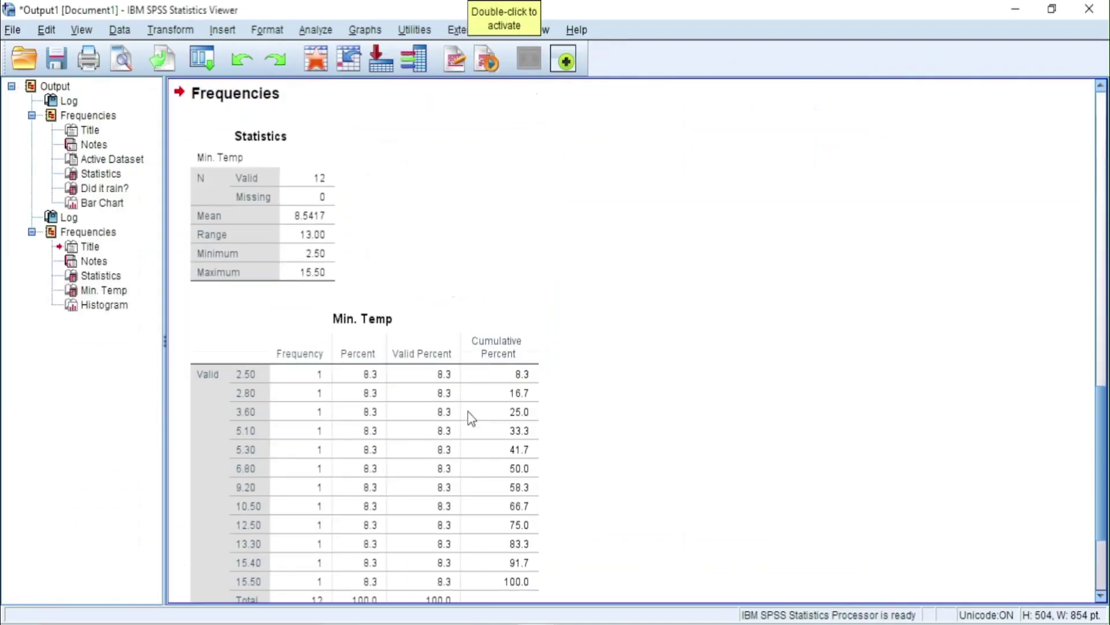
left_click(1103, 247)
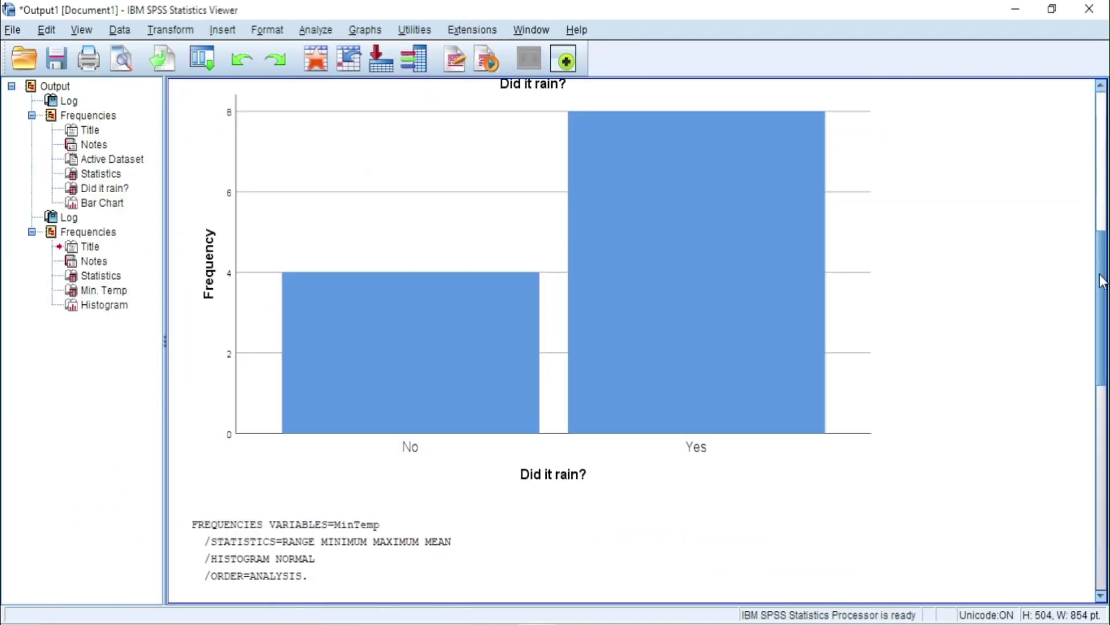
left_click_drag(1102, 281, 1098, 119)
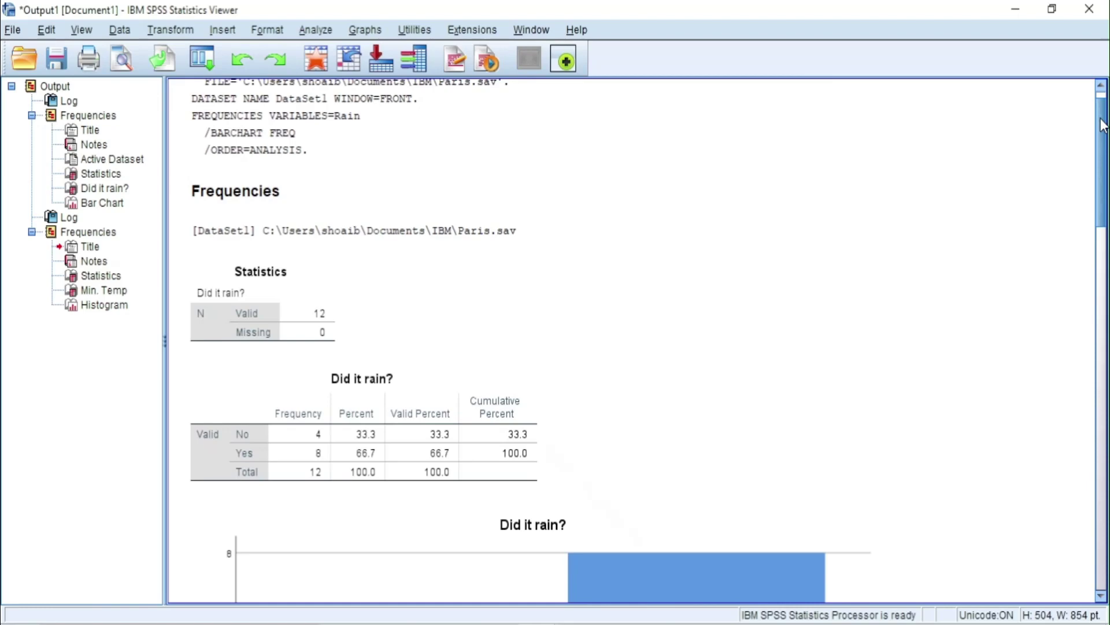
left_click_drag(1102, 126, 1106, 360)
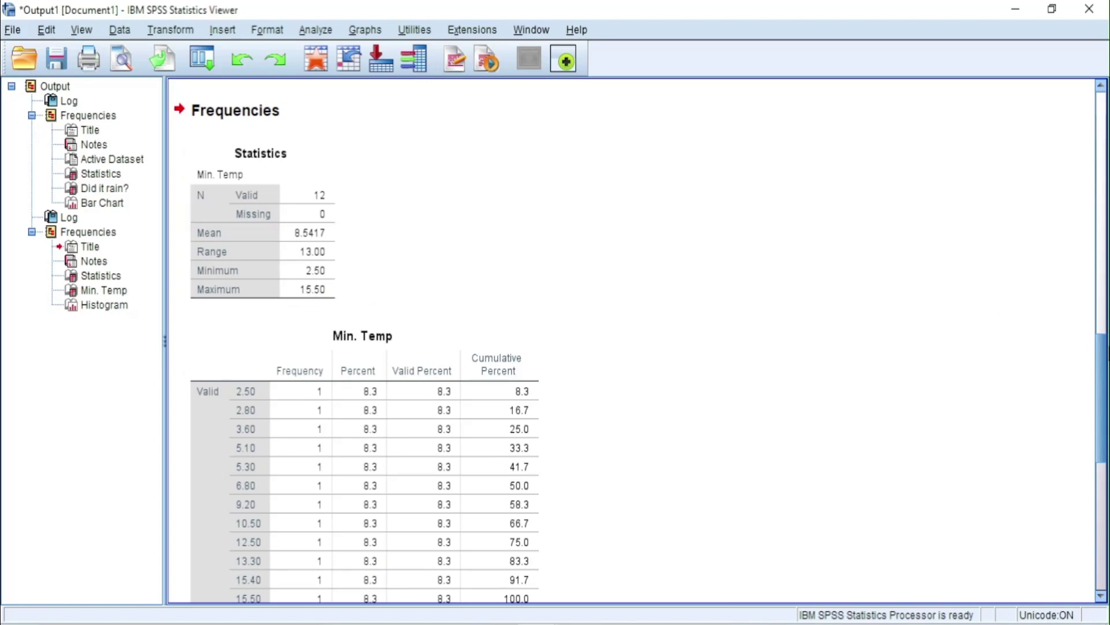
left_click_drag(1105, 360, 1107, 485)
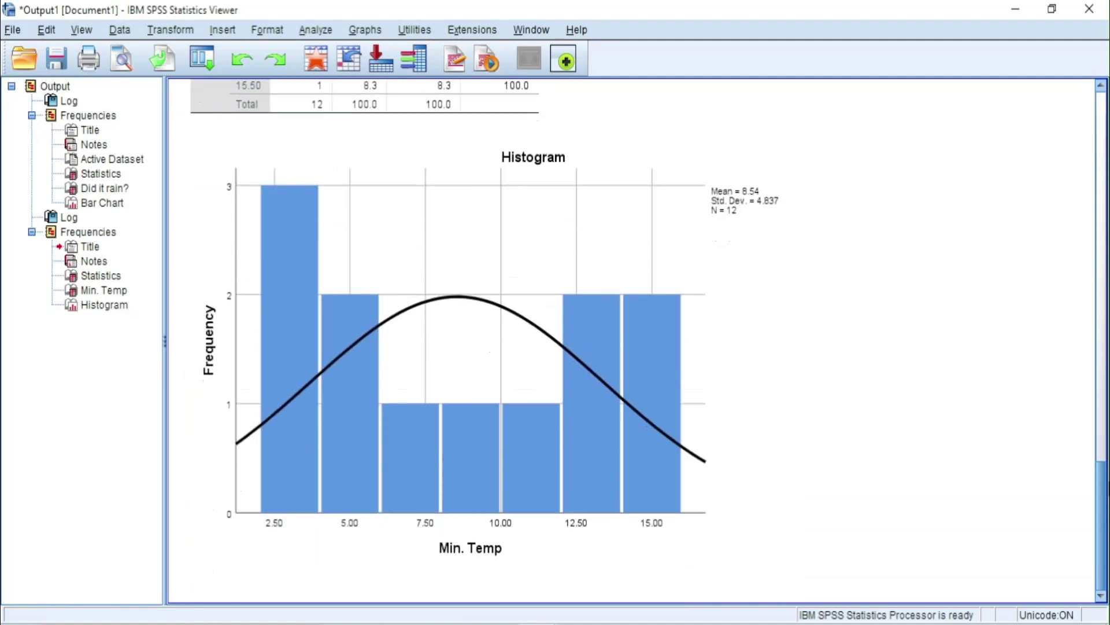